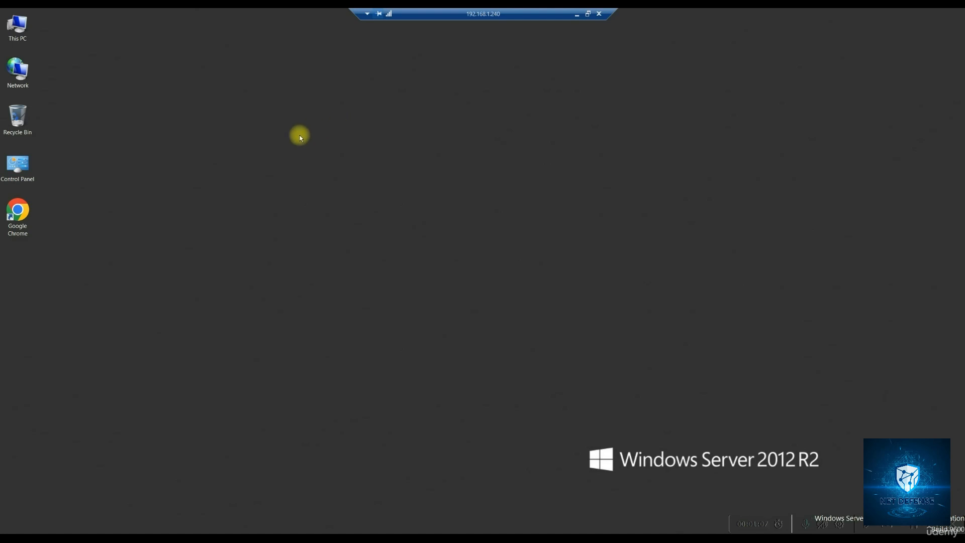
Launch Chrome and search Google for 'broadcom vmware workstation'
{"action": "double_click", "coordinate": [17, 218]}
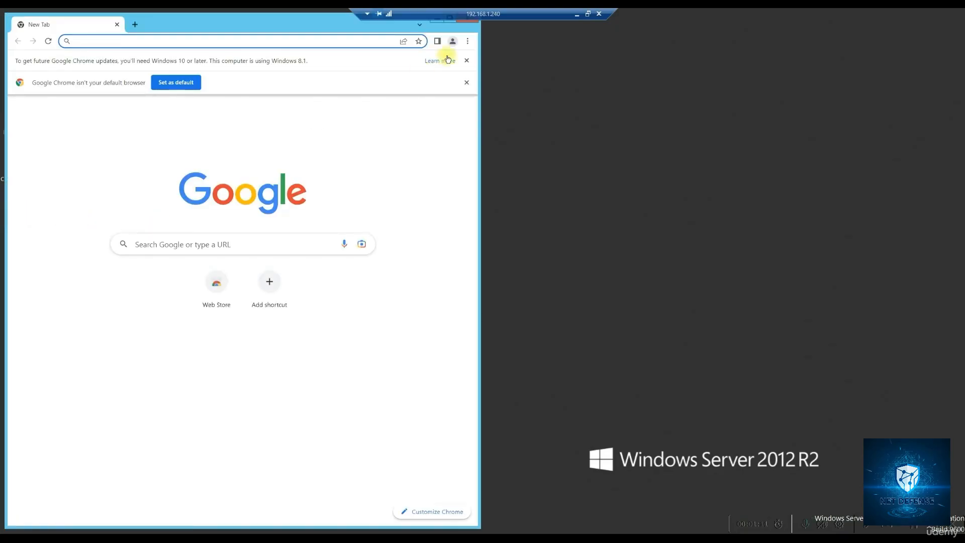
{"action": "left_click", "coordinate": [300, 44]}
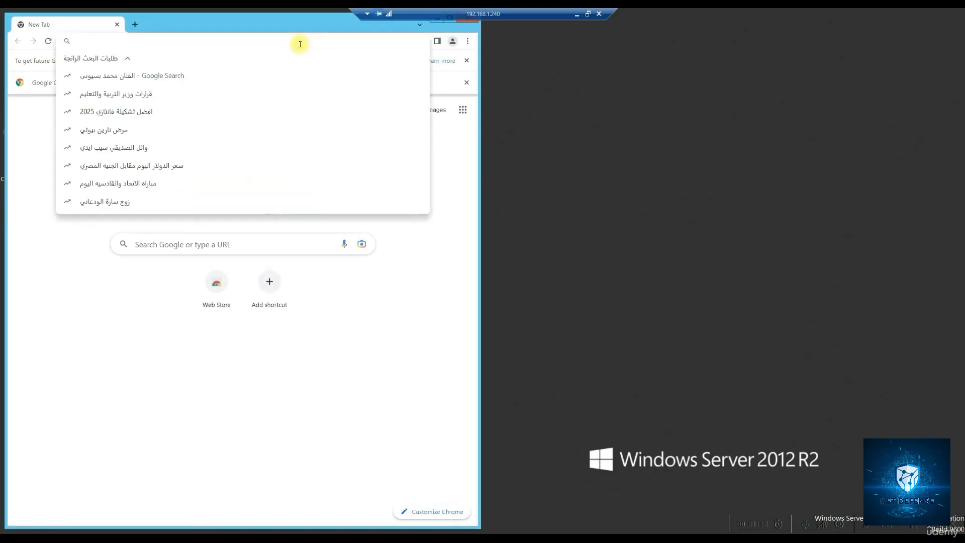
{"action": "type", "text": "broad"}
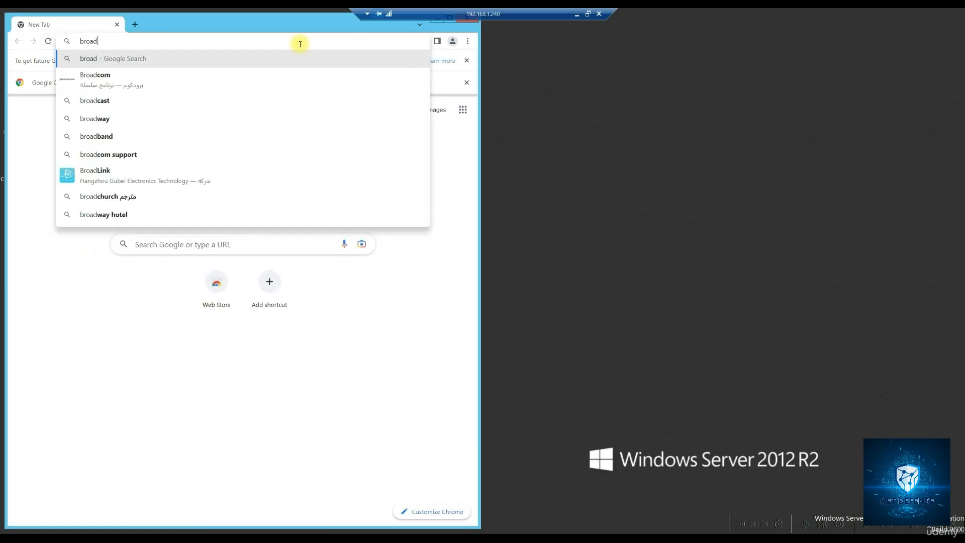
{"action": "type", "text": "com "}
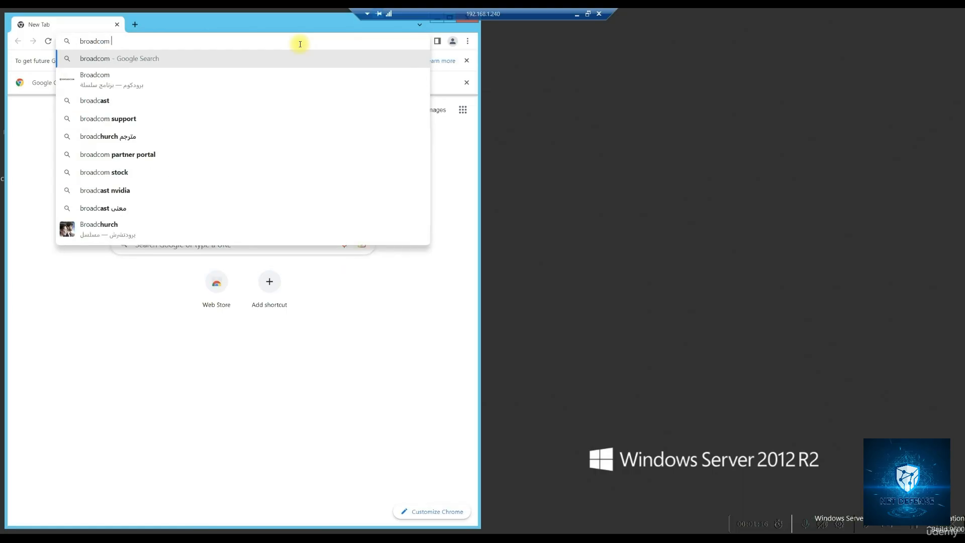
{"action": "type", "text": "vmware"}
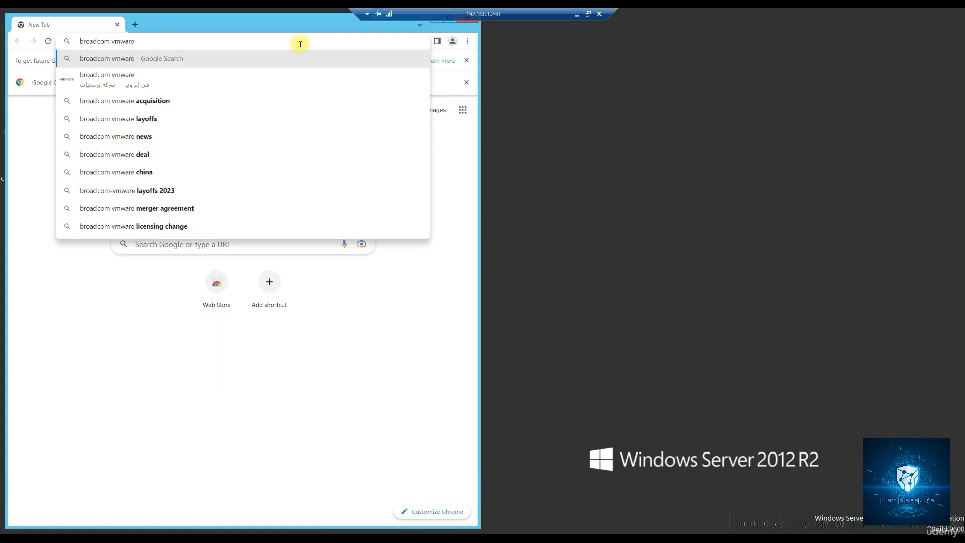
{"action": "type", "text": " wor"}
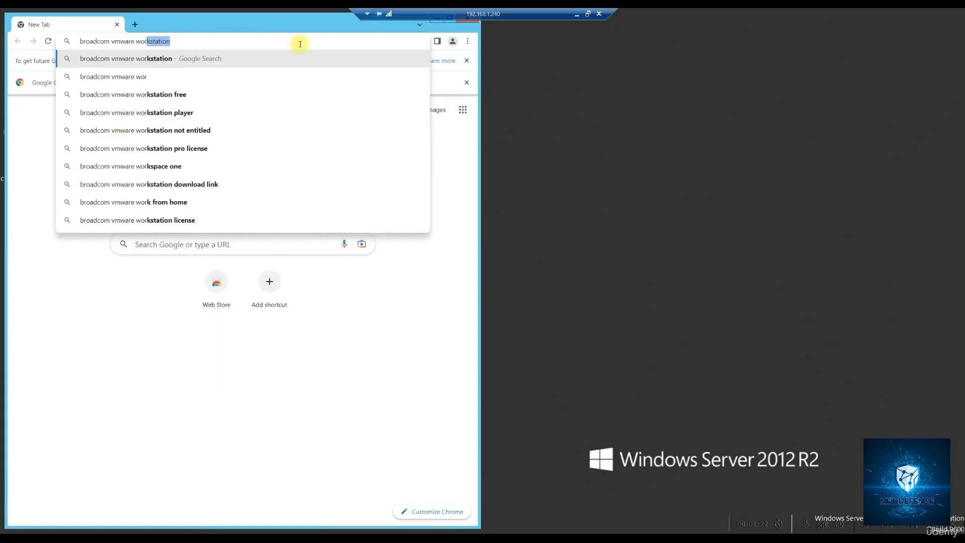
{"action": "type", "text": "kstation"}
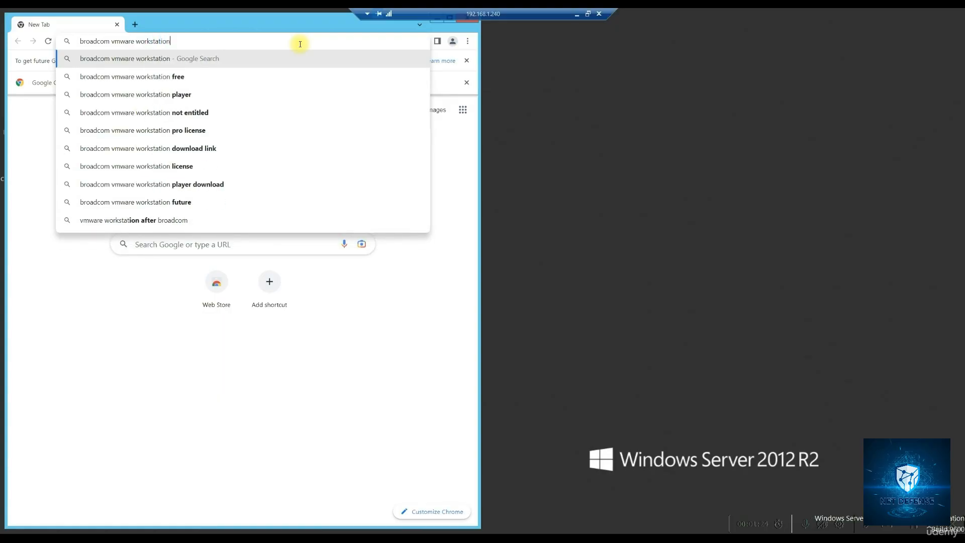
{"action": "key", "text": "Return"}
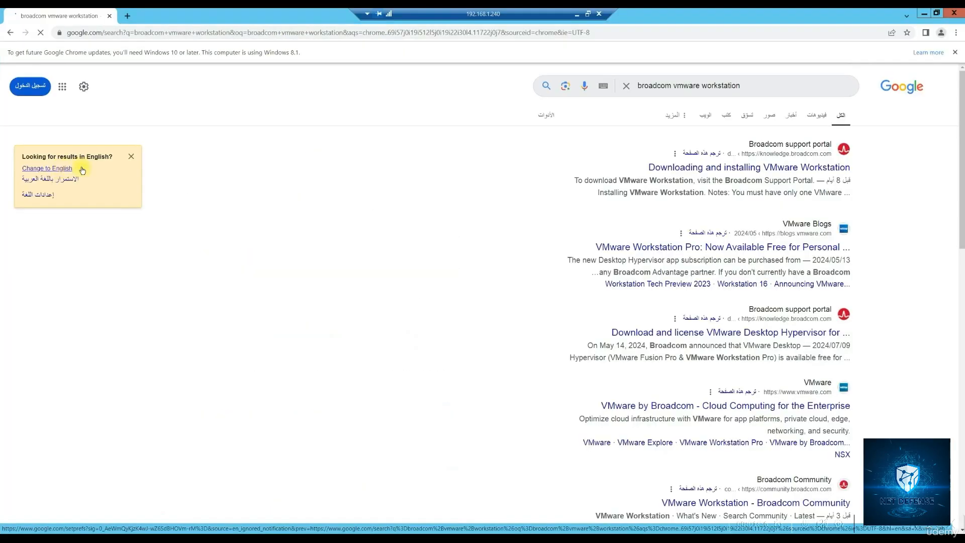
Show results in English, open two Broadcom results in tabs, and view the download-and-license article
{"action": "left_click", "coordinate": [81, 168]}
{"action": "middle_click", "coordinate": [232, 192]}
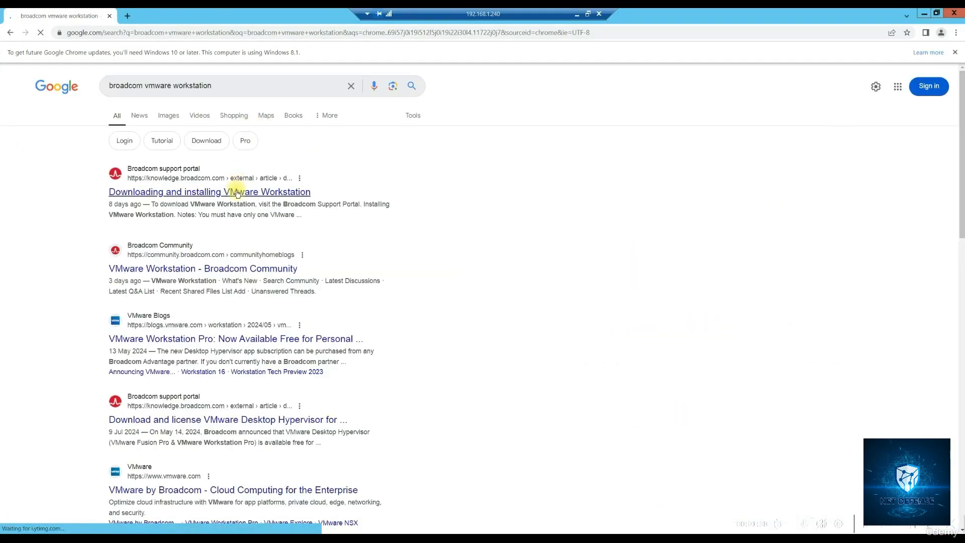
{"action": "middle_click", "coordinate": [222, 425]}
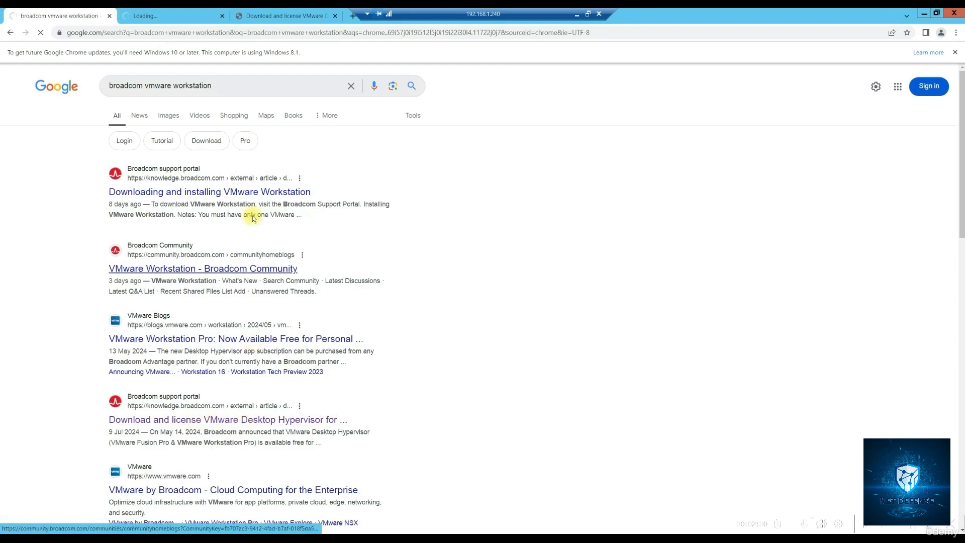
{"action": "left_click", "coordinate": [283, 17]}
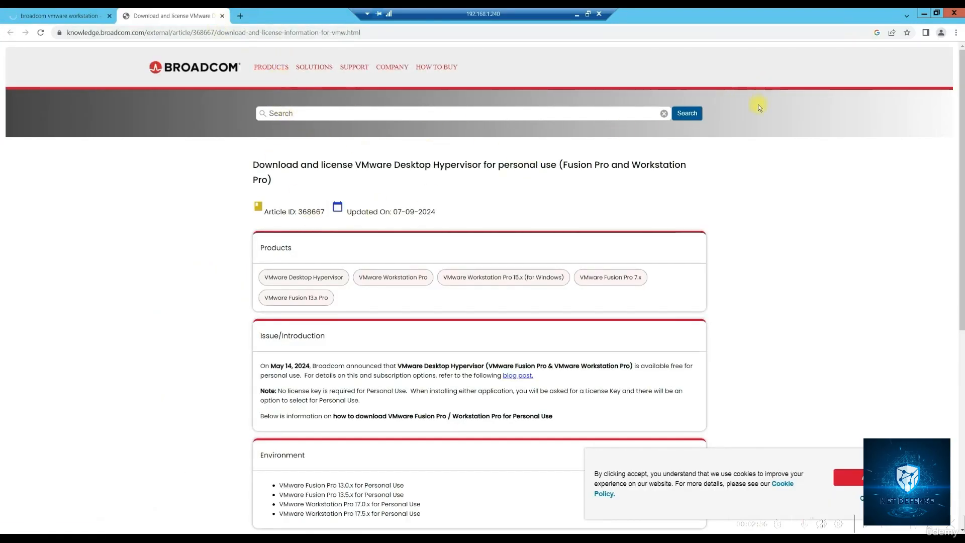
Navigate Broadcom's Support Portal menu to the Register option and view the User Registration page
{"action": "left_click", "coordinate": [280, 67]}
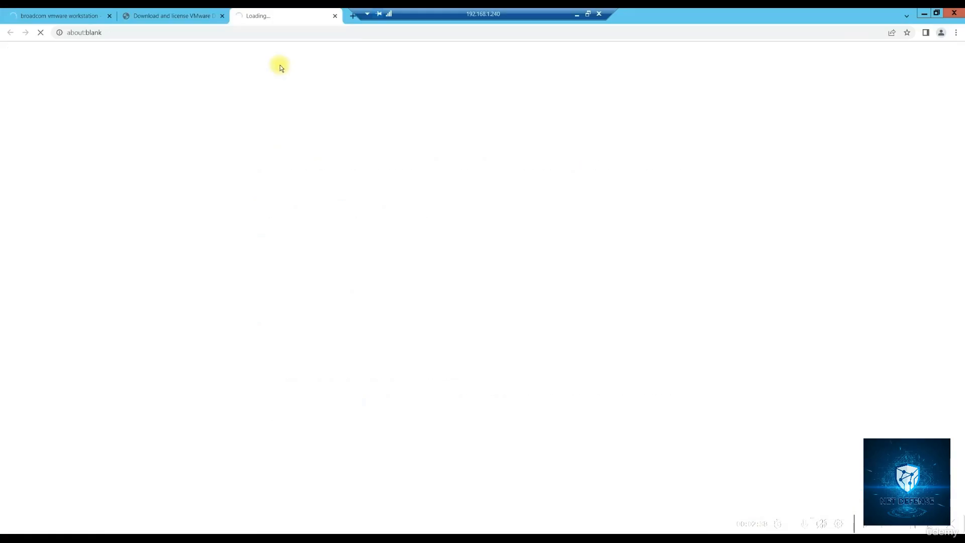
{"action": "left_click", "coordinate": [223, 16]}
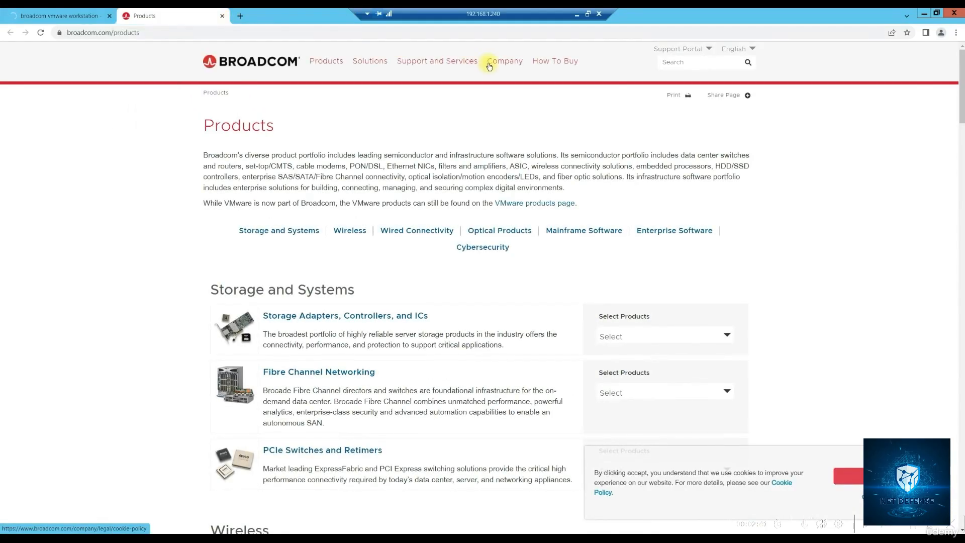
{"action": "left_click", "coordinate": [676, 50]}
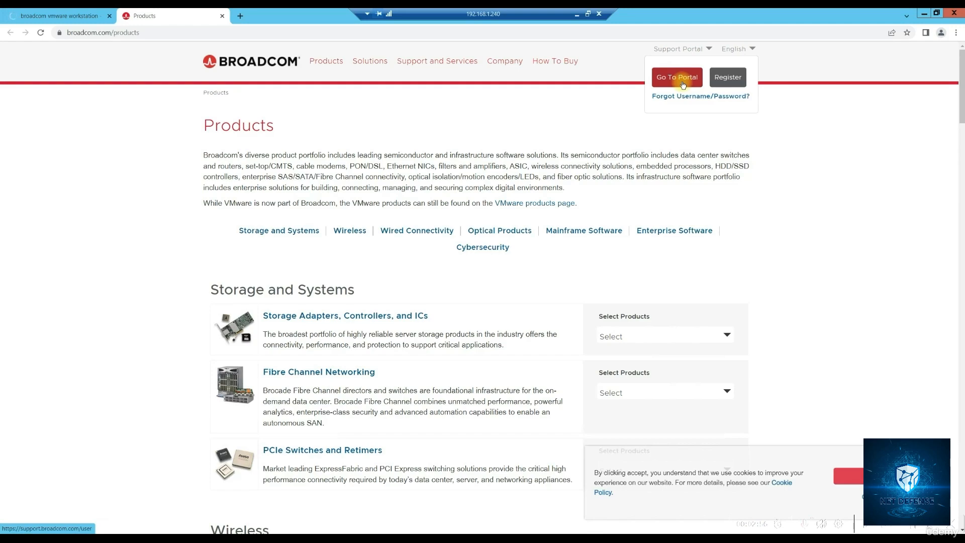
{"action": "left_click", "coordinate": [728, 86]}
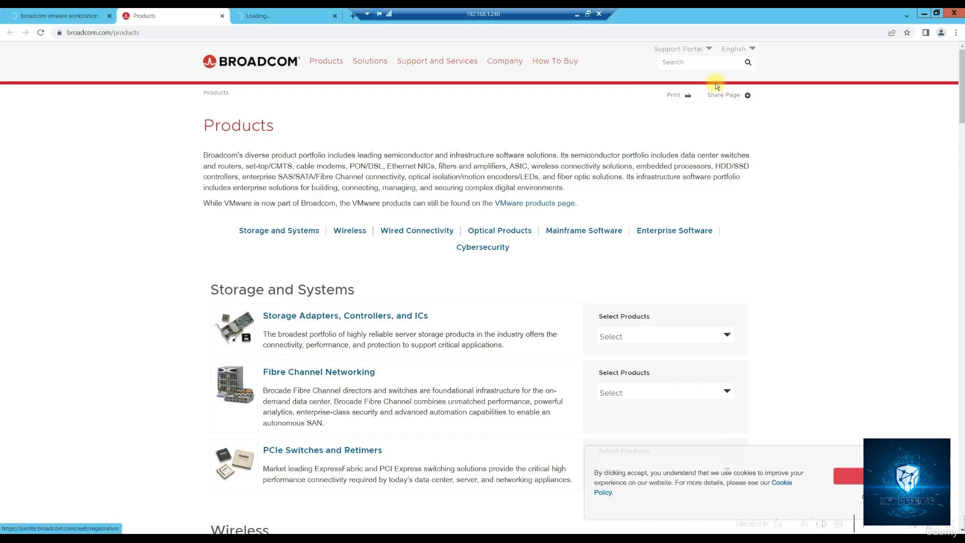
{"action": "left_click", "coordinate": [689, 49]}
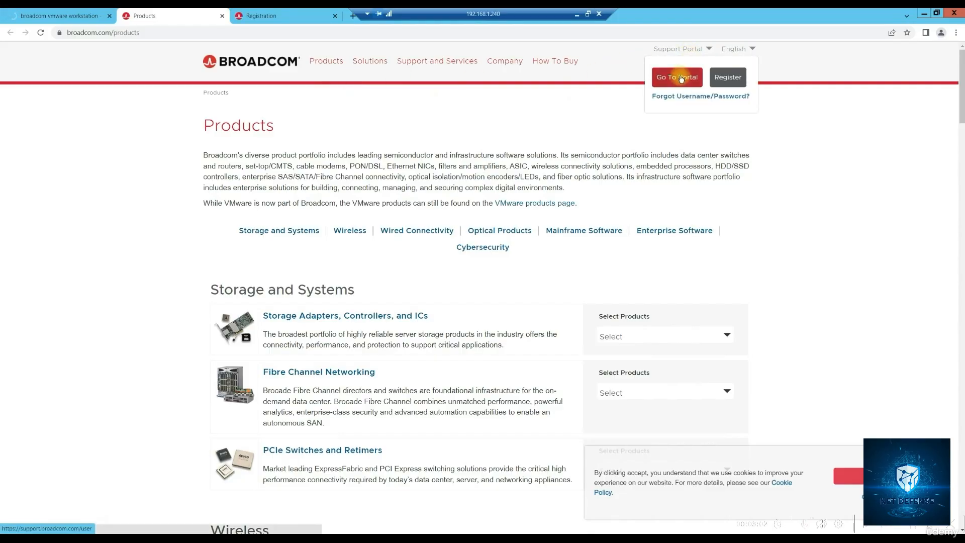
{"action": "left_click", "coordinate": [676, 77]}
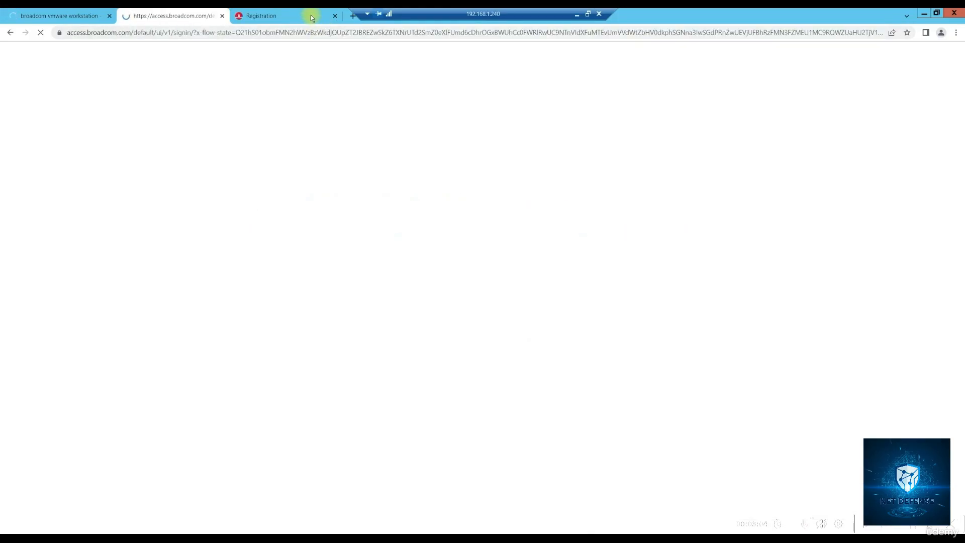
{"action": "left_click", "coordinate": [312, 16]}
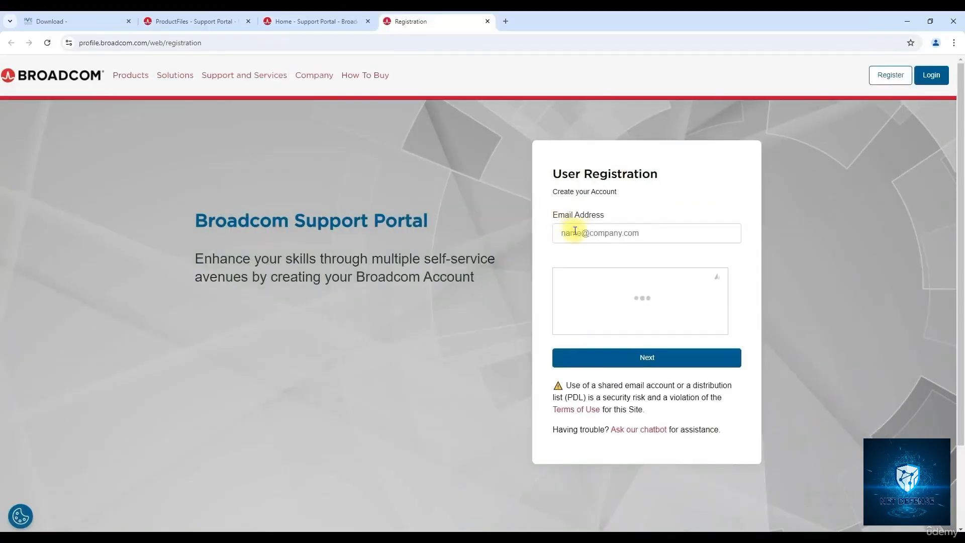
Submit the e-mail address with the captcha, then verify the e-mailed code
{"action": "left_click", "coordinate": [566, 232]}
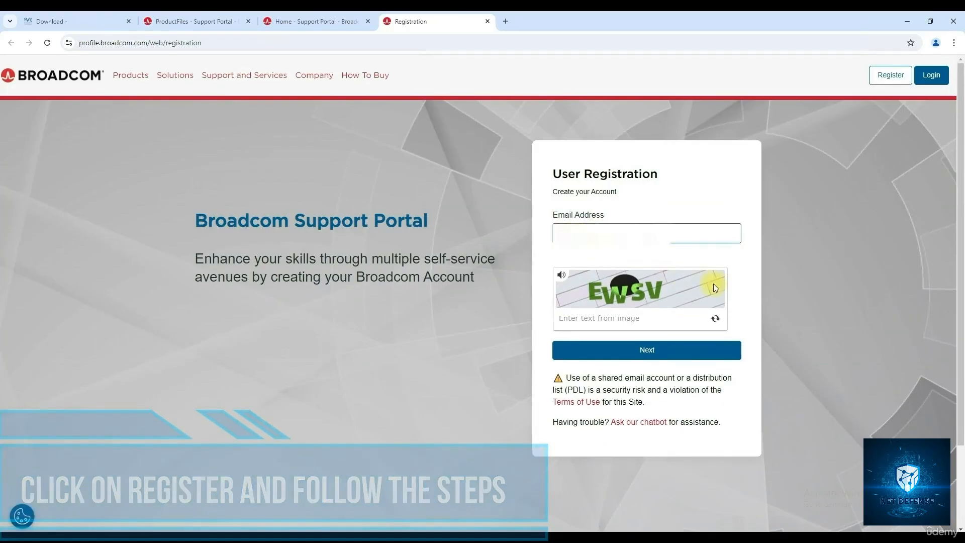
{"action": "left_click", "coordinate": [647, 321]}
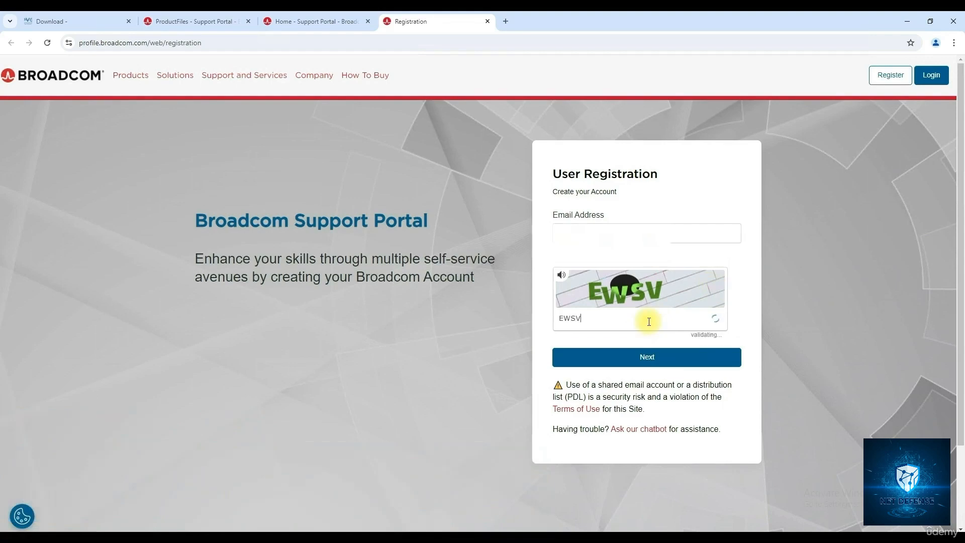
{"action": "left_click", "coordinate": [730, 361]}
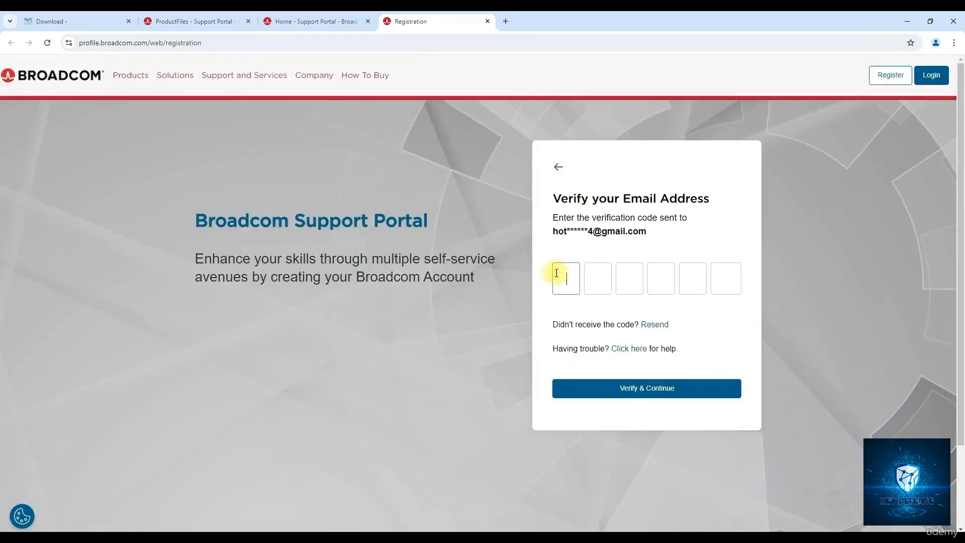
{"action": "left_click", "coordinate": [674, 386]}
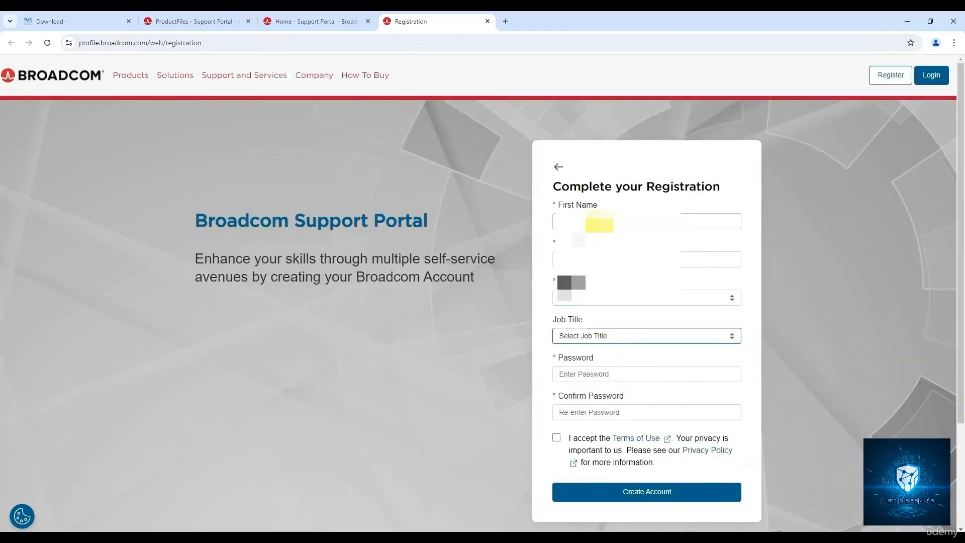
Choose Engineer as job title, enter and confirm a password, and accept the Terms of Use
{"action": "left_click", "coordinate": [663, 336]}
{"action": "left_click", "coordinate": [593, 373]}
{"action": "left_click", "coordinate": [611, 374]}
{"action": "type", "text": "•••••••••"}
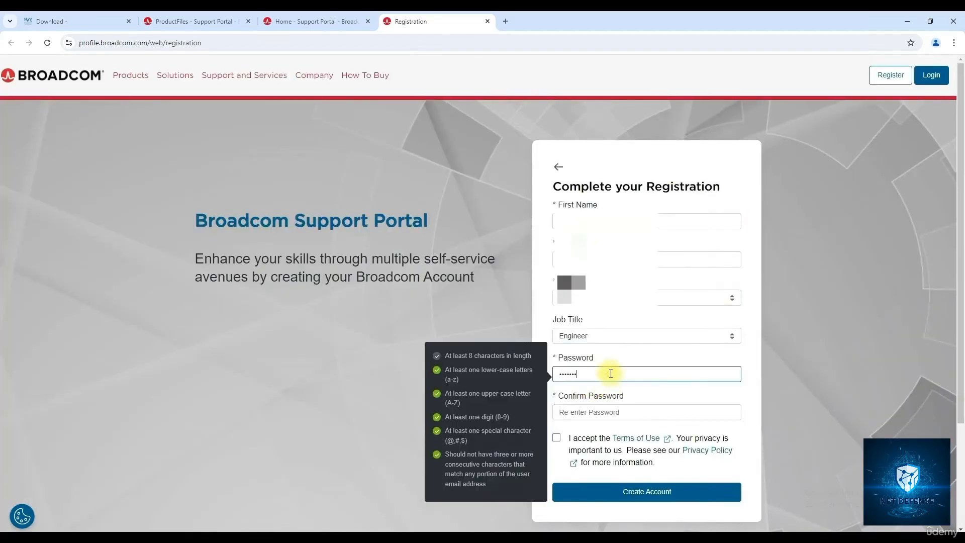
{"action": "key", "text": "Tab"}
{"action": "type", "text": "•••••••••"}
{"action": "left_click", "coordinate": [557, 462]}
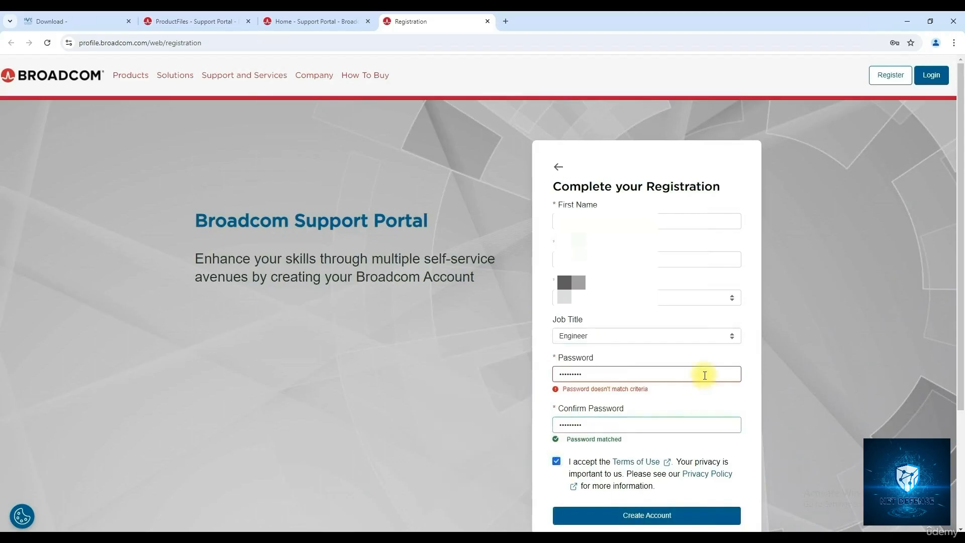
Replace both password fields with a stronger matching password and create the account
{"action": "left_click_drag", "start_coordinate": [702, 373], "coordinate": [556, 376]}
{"action": "type", "text": "•••••••••"}
{"action": "left_click_drag", "start_coordinate": [704, 425], "coordinate": [545, 425]}
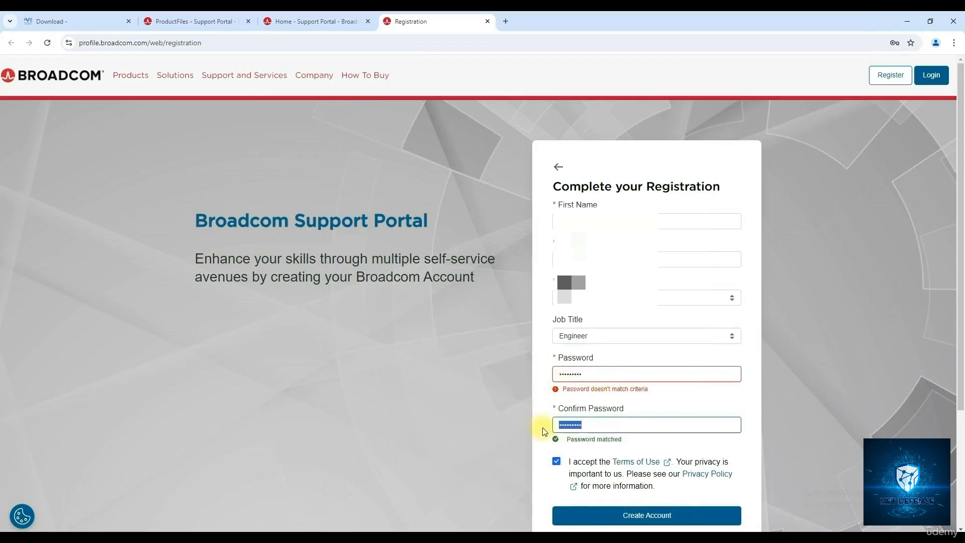
{"action": "type", "text": "•••••••••"}
{"action": "left_click_drag", "start_coordinate": [611, 389], "coordinate": [650, 393]}
{"action": "left_click", "coordinate": [638, 518]}
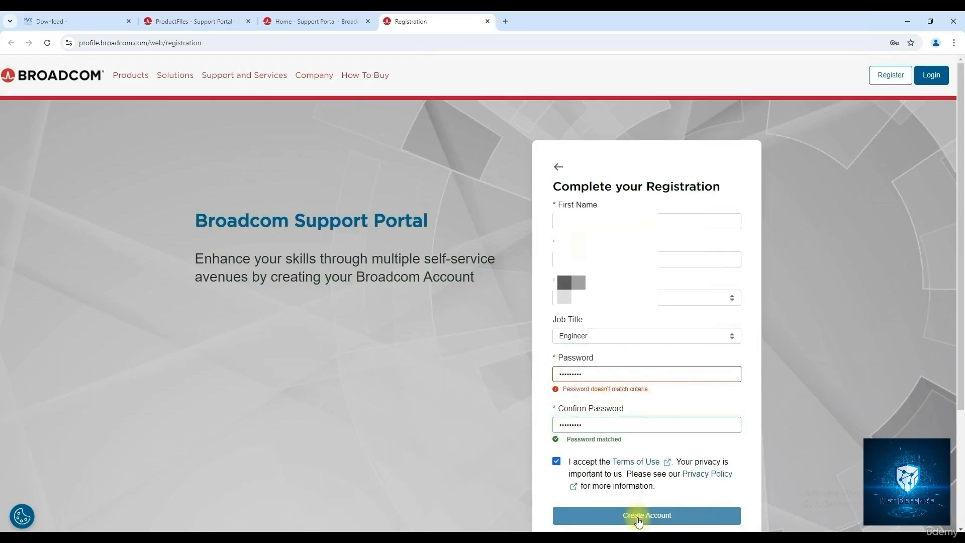
{"action": "left_click_drag", "start_coordinate": [703, 374], "coordinate": [555, 377]}
{"action": "type", "text": "•••••••••••••"}
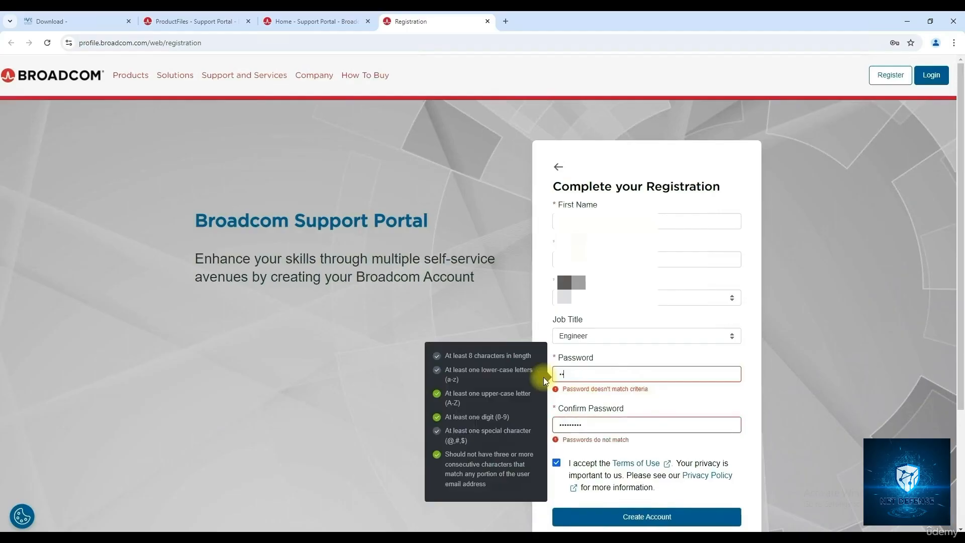
{"action": "key", "text": "Tab"}
{"action": "type", "text": "•••••••••••••"}
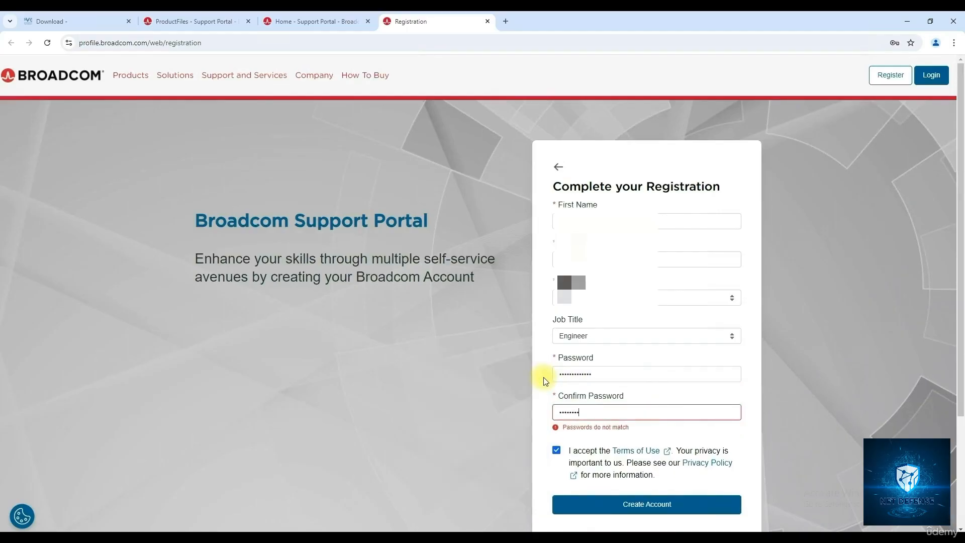
{"action": "key", "text": "Return"}
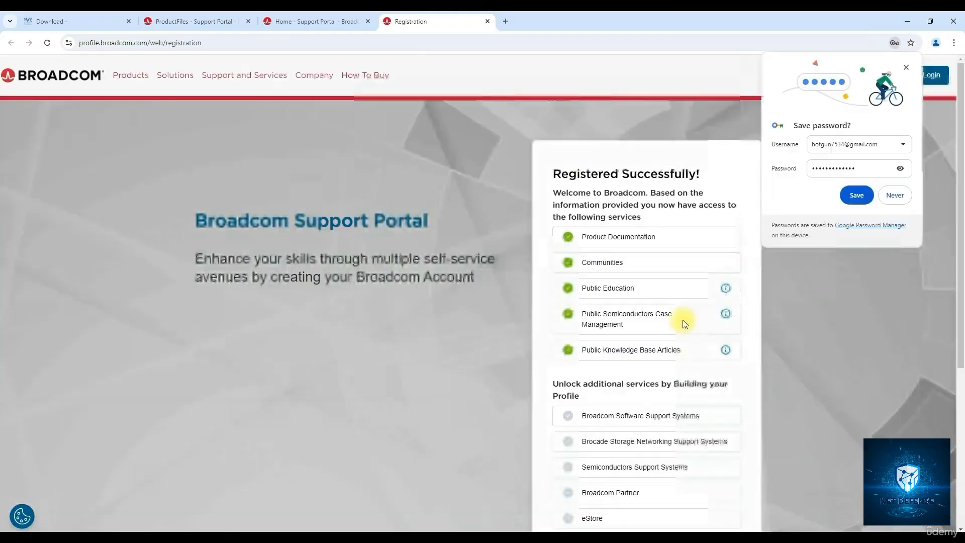
Decline saving the password in Chrome and skip building the profile for now
{"action": "left_click", "coordinate": [893, 200]}
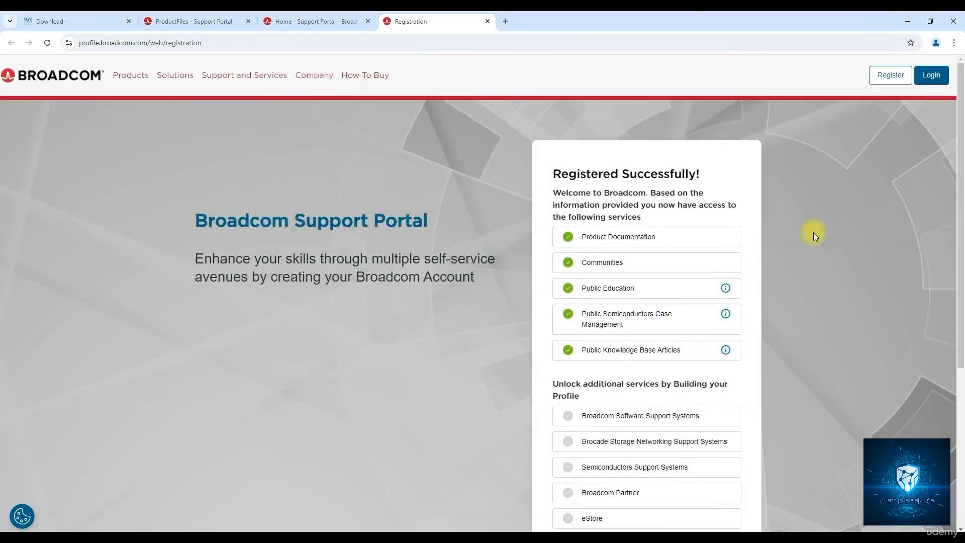
{"action": "scroll", "coordinate": [645, 432], "scroll_direction": "down", "scroll_amount": 3}
{"action": "scroll", "coordinate": [644, 443], "scroll_direction": "down", "scroll_amount": 2}
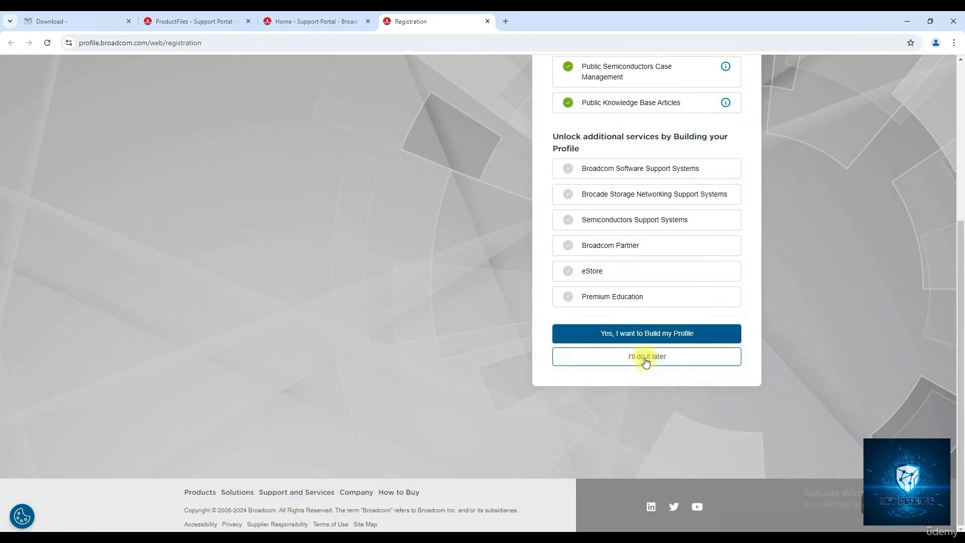
{"action": "left_click", "coordinate": [646, 359]}
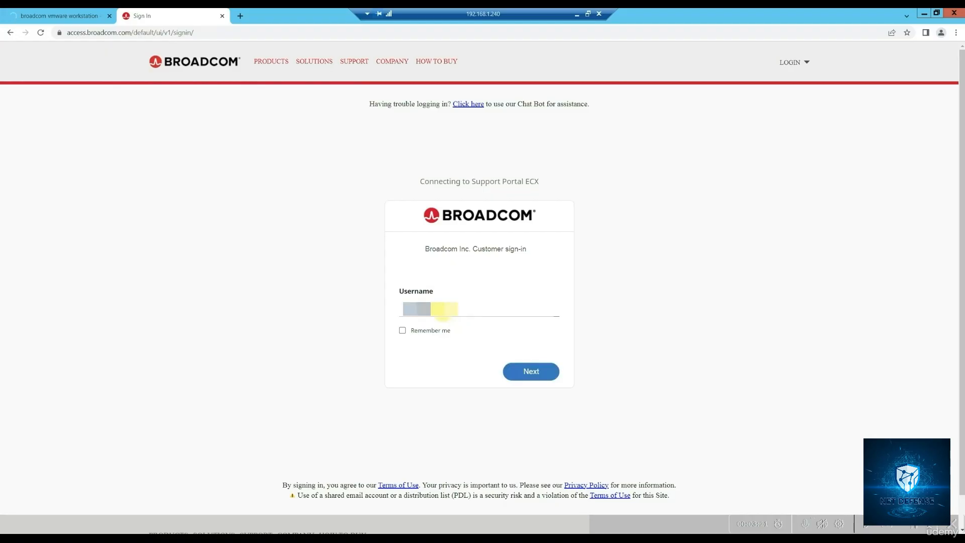
Sign in with the new account's username and password, staying remembered, and dismiss the breach warning
{"action": "type", "text": "..."}
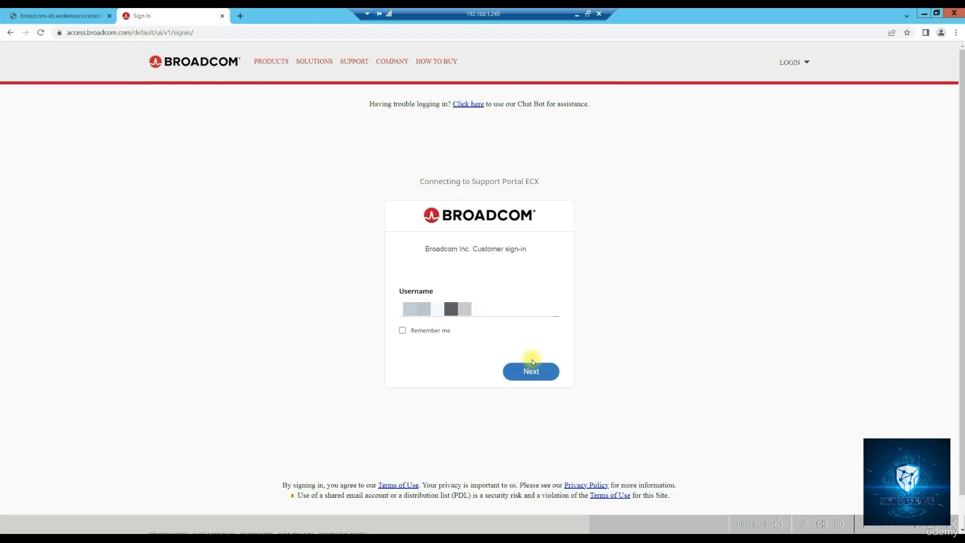
{"action": "left_click", "coordinate": [534, 372]}
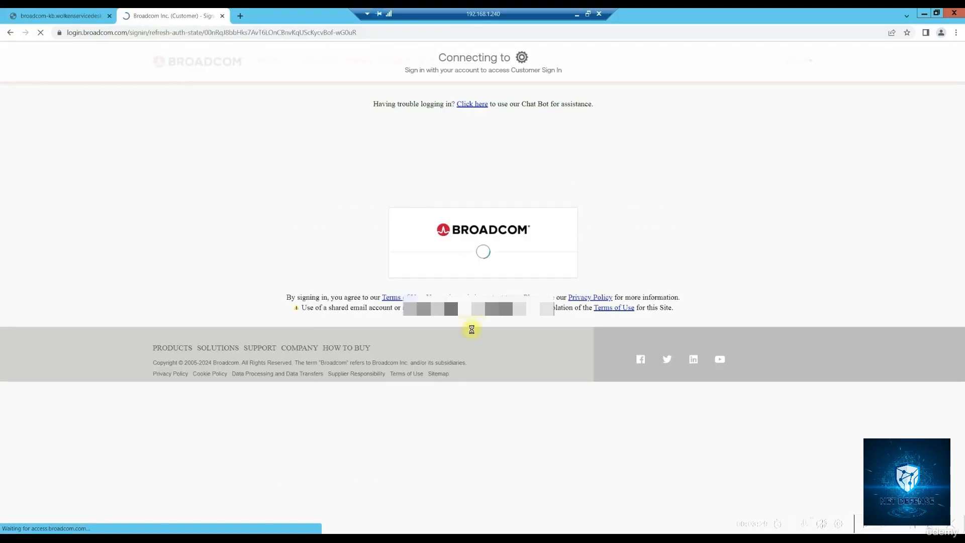
{"action": "left_click", "coordinate": [428, 343]}
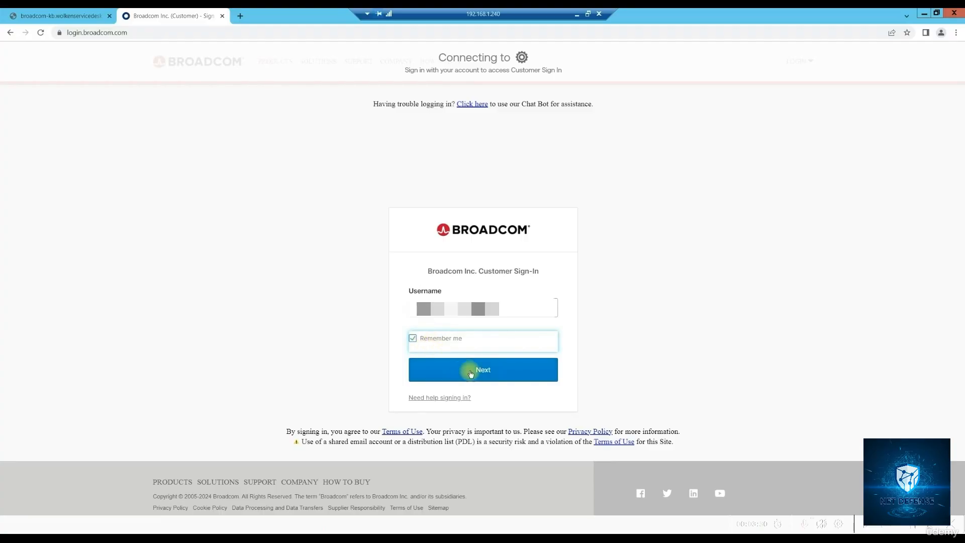
{"action": "left_click", "coordinate": [476, 370]}
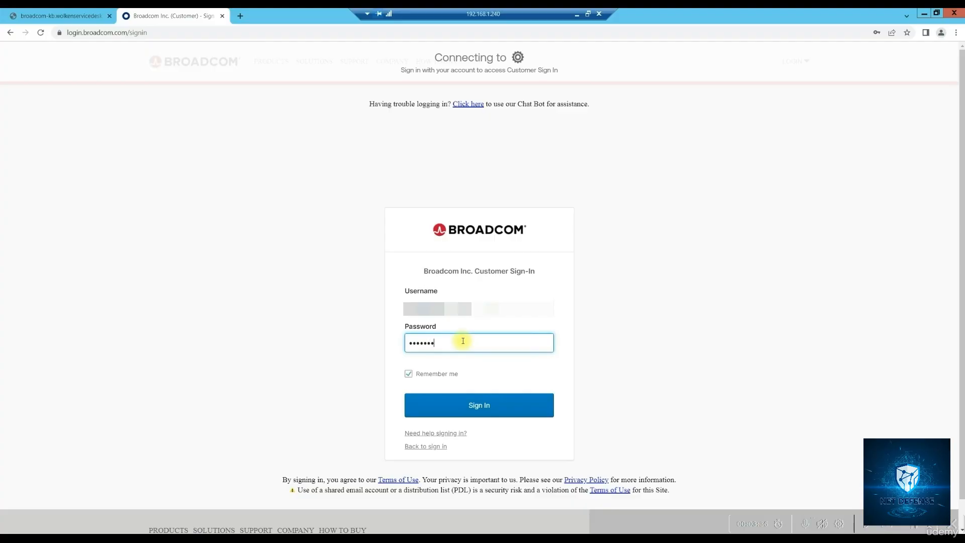
{"action": "key", "text": "Return"}
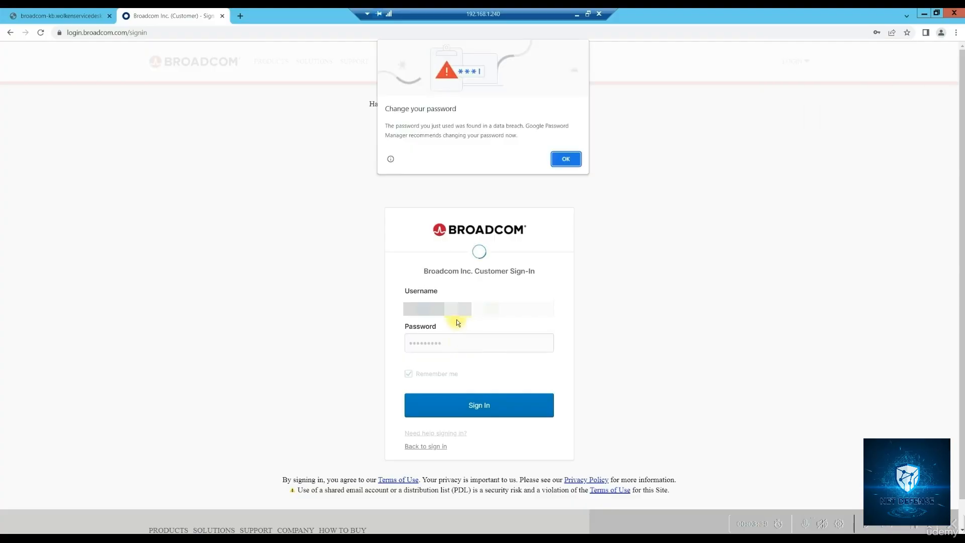
{"action": "left_click", "coordinate": [565, 160]}
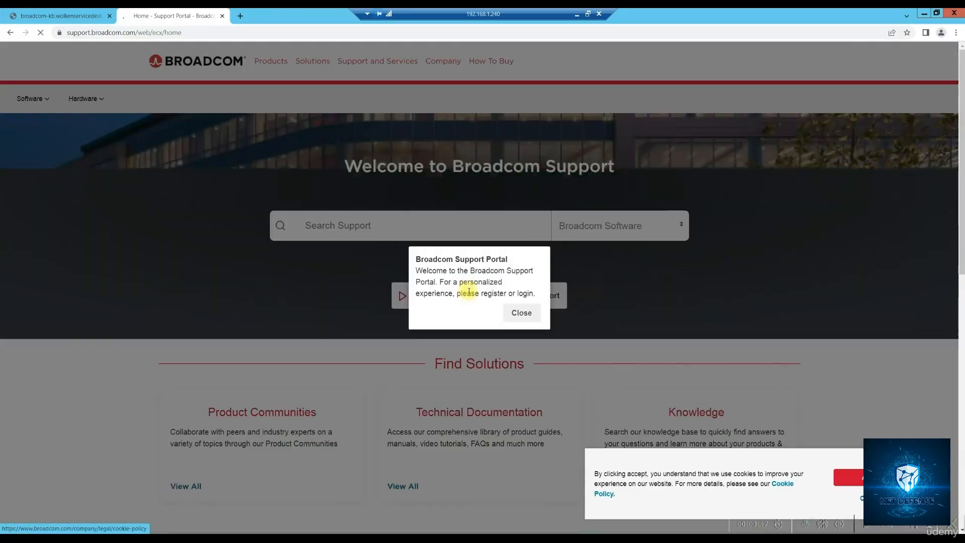
Close the welcome popup and choose VMware Cloud Foundation from the Software list
{"action": "left_click", "coordinate": [523, 313]}
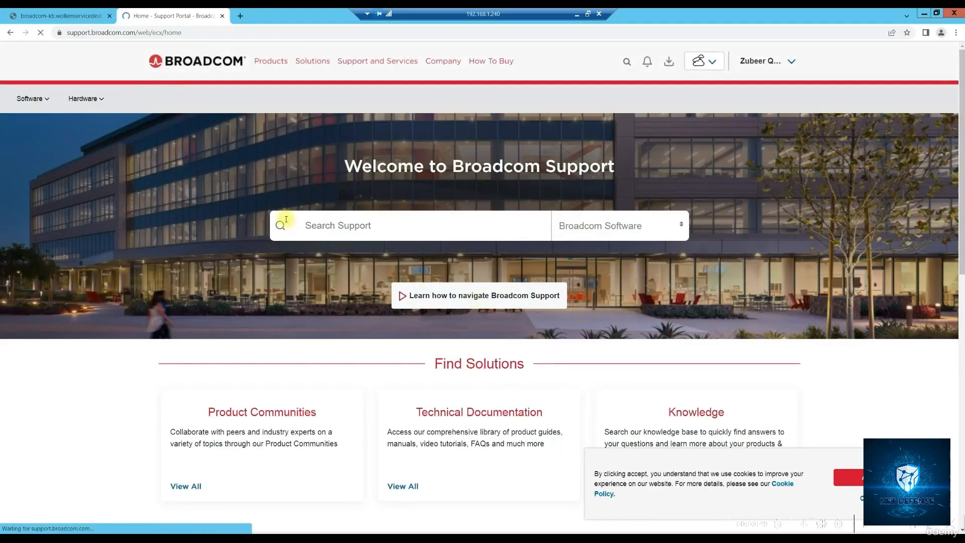
{"action": "left_click", "coordinate": [31, 98]}
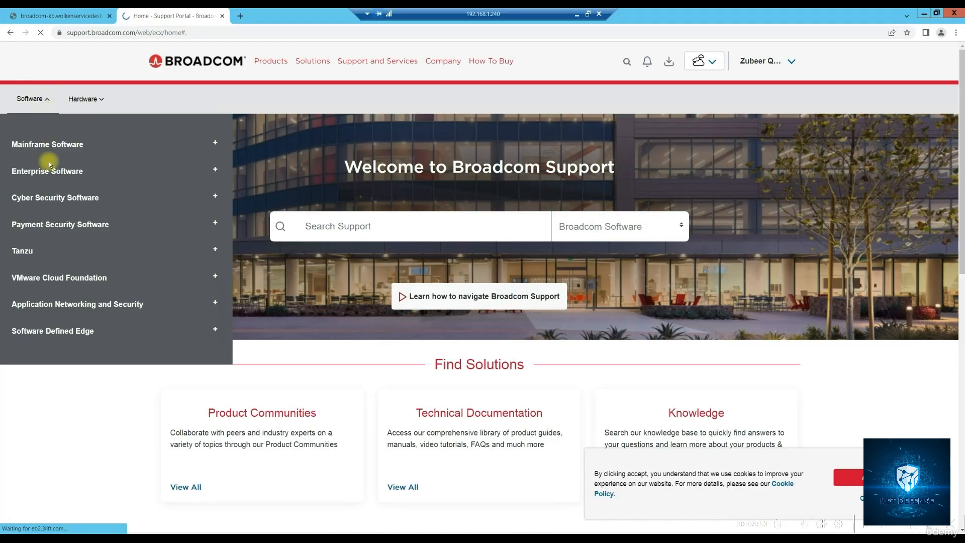
{"action": "left_click", "coordinate": [75, 281]}
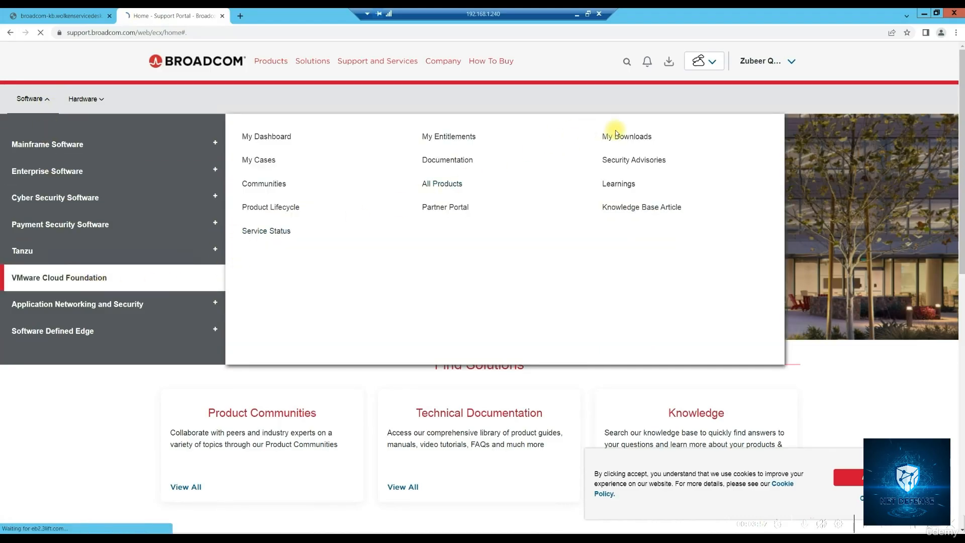
In My Downloads, search products for 'wo' and open VMware Workstation Pro
{"action": "left_click", "coordinate": [616, 134]}
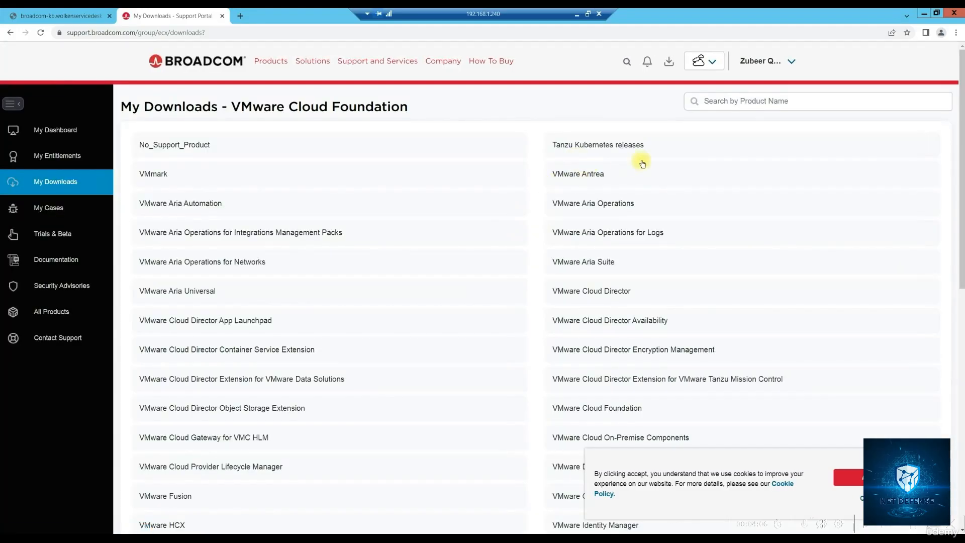
{"action": "left_click", "coordinate": [716, 100]}
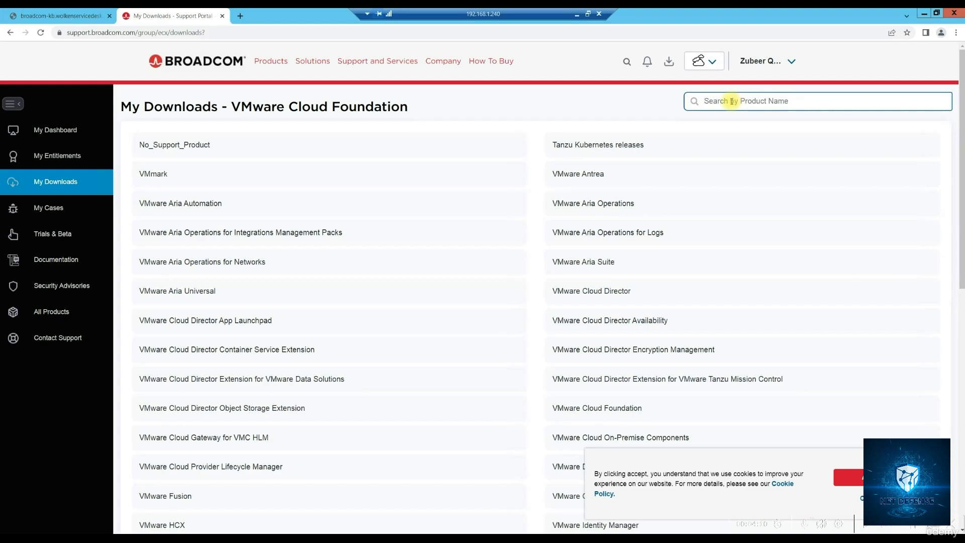
{"action": "type", "text": "workstation pro"}
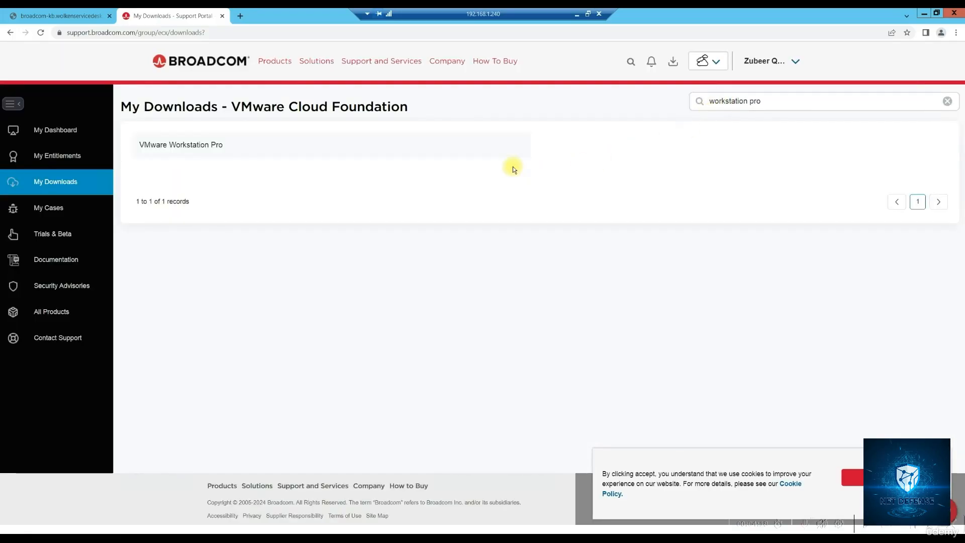
{"action": "left_click", "coordinate": [203, 147]}
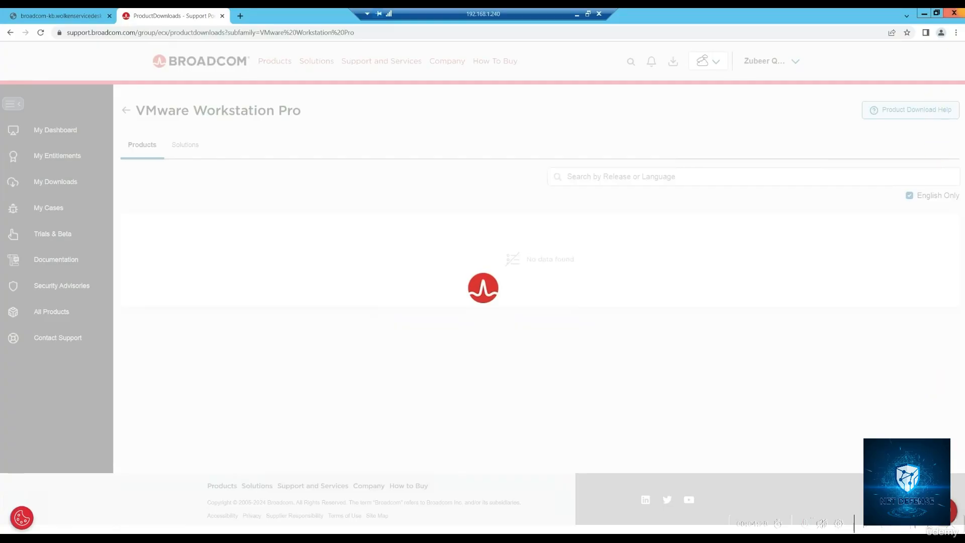
Open release 17.5.2 under 17.0 for Personal Use (Windows), agree to the terms, and request the download
{"action": "mouse_move", "coordinate": [961, 11]}
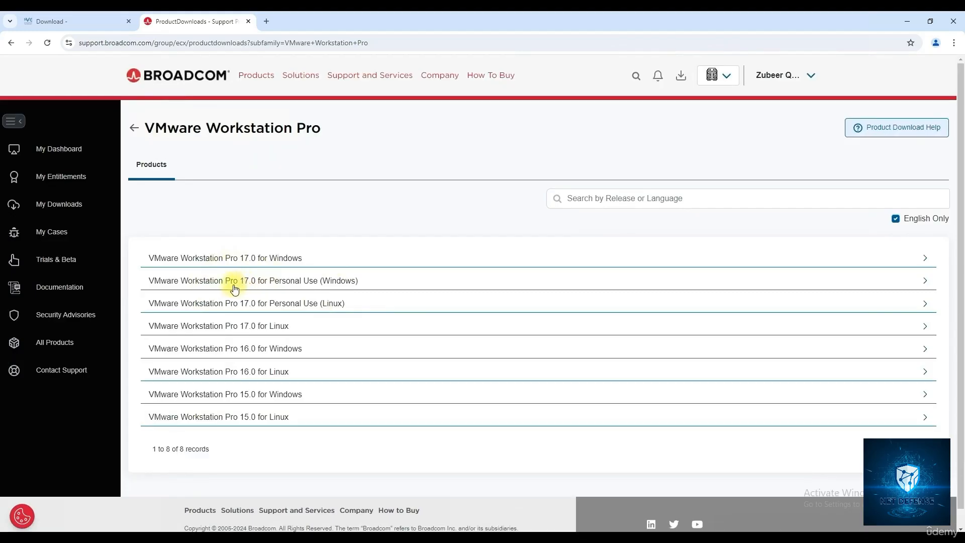
{"action": "left_click", "coordinate": [267, 282]}
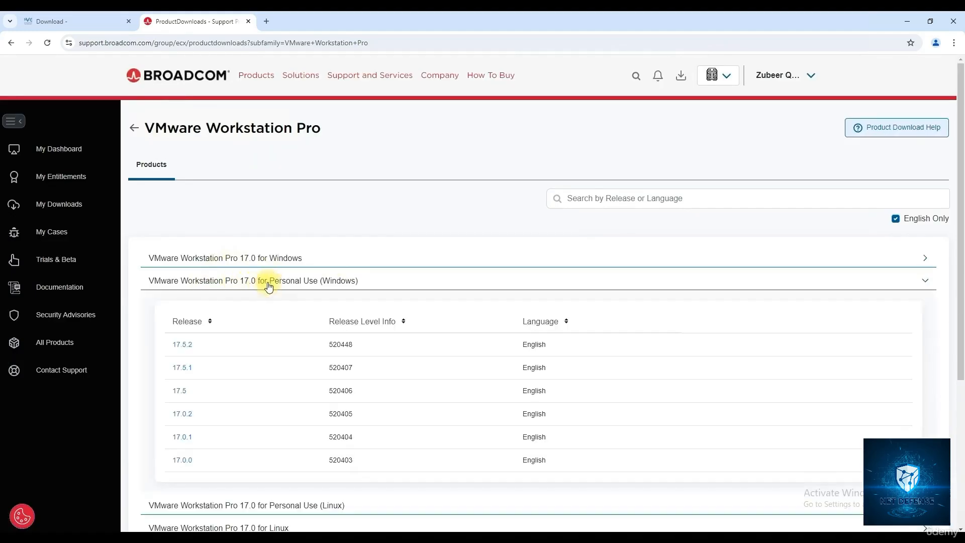
{"action": "left_click", "coordinate": [183, 345]}
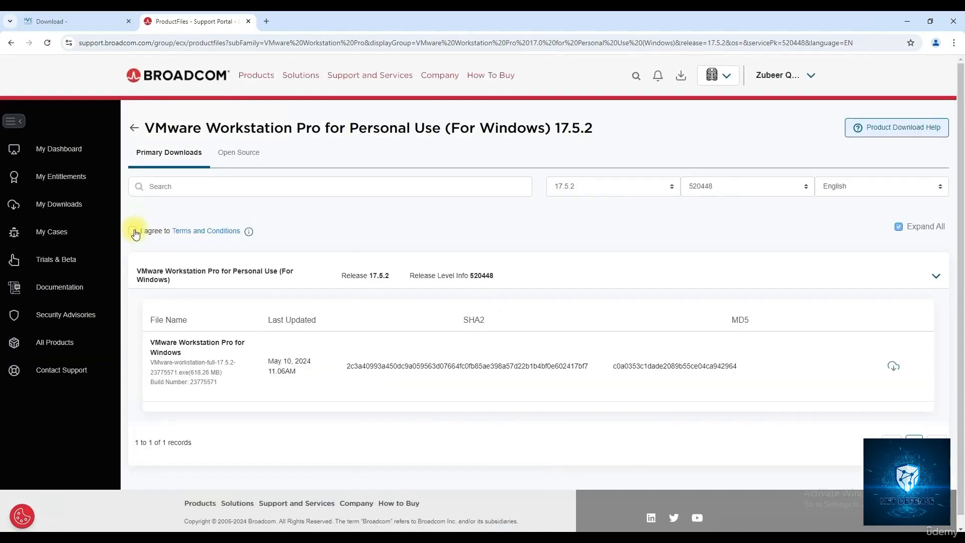
{"action": "left_click", "coordinate": [133, 231]}
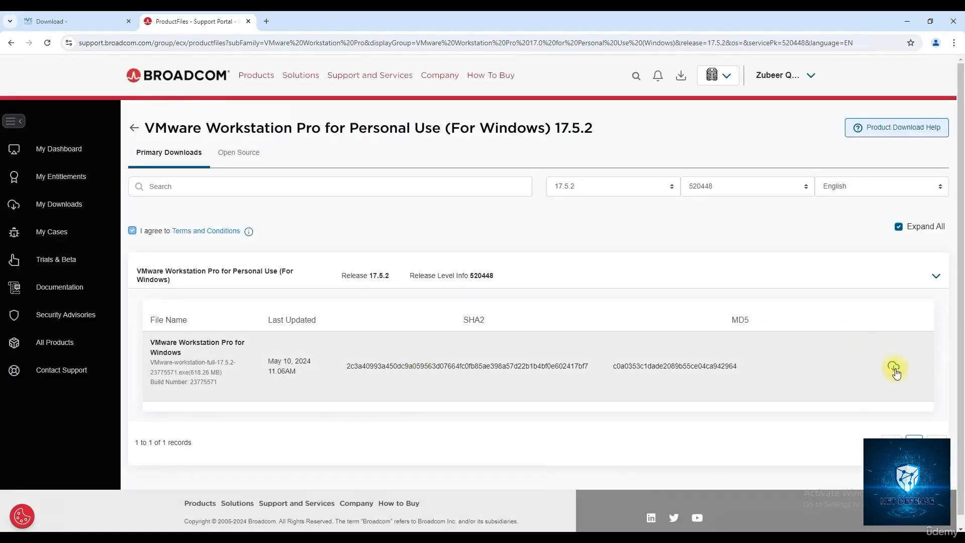
{"action": "left_click", "coordinate": [895, 369]}
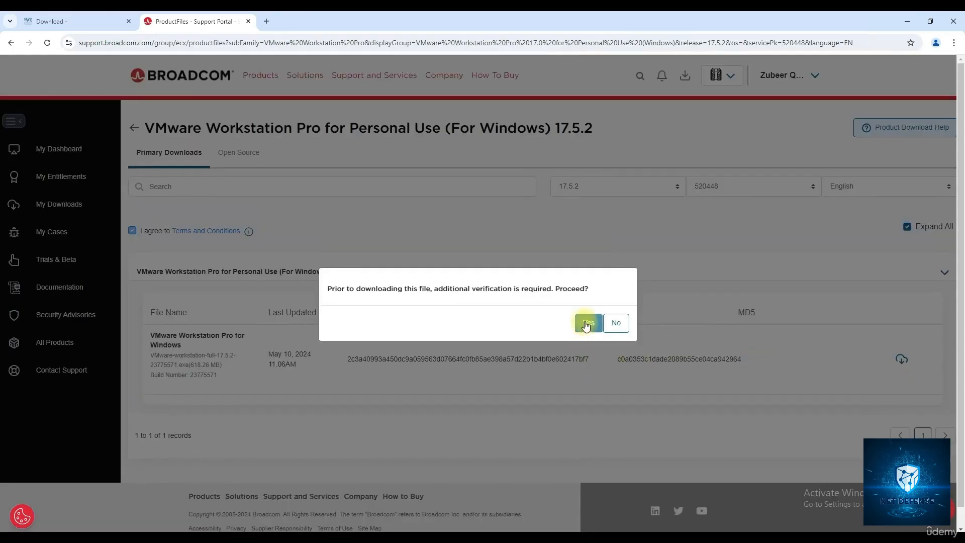
Fill in the address line, city, state and postal code on the Trade Compliance form and submit it
{"action": "left_click", "coordinate": [586, 324]}
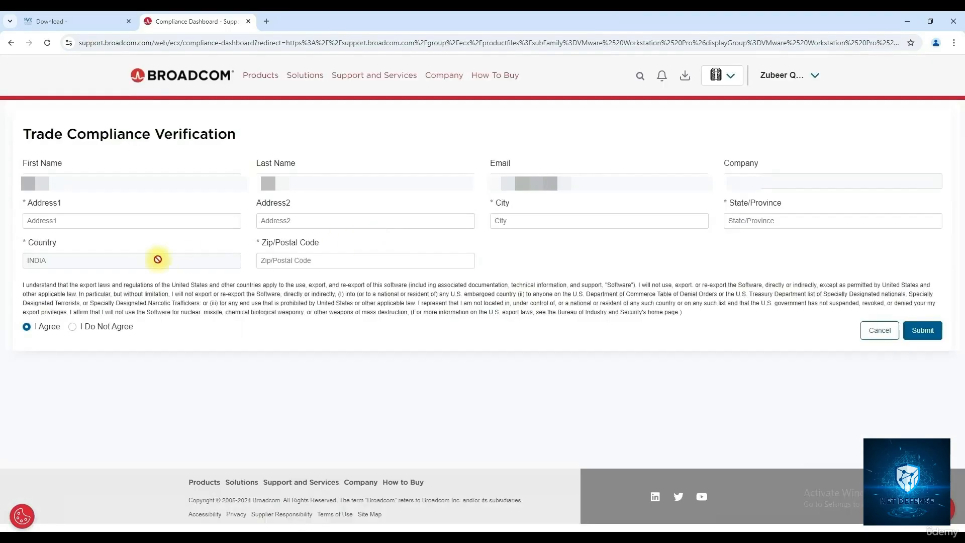
{"action": "left_click", "coordinate": [94, 221]}
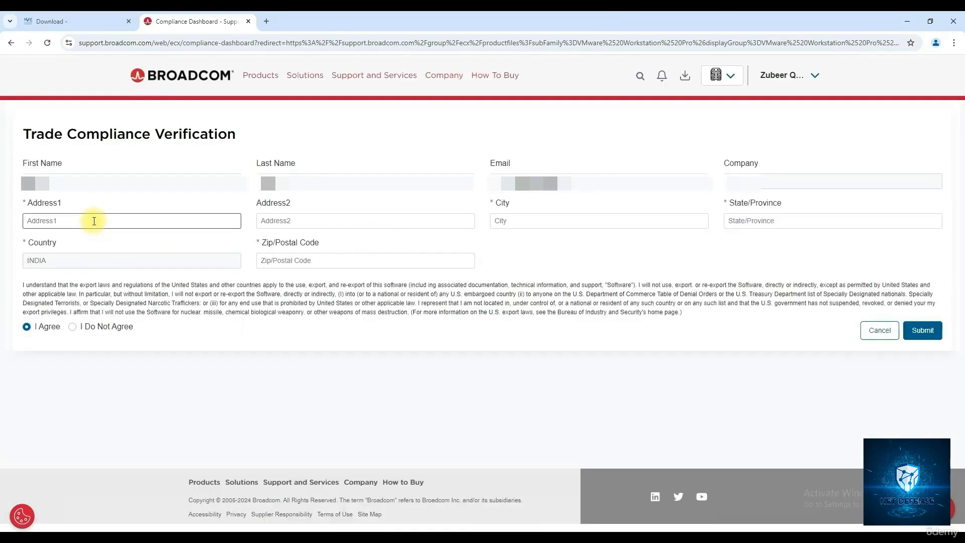
{"action": "type", "text": "K"}
{"action": "key", "text": "Tab"}
{"action": "key", "text": "Tab"}
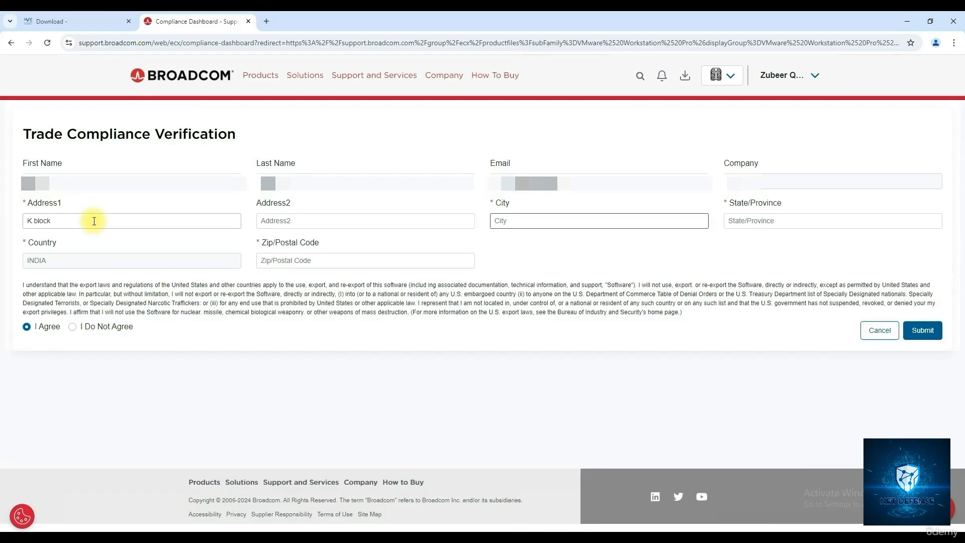
{"action": "type", "text": "Bangalore"}
{"action": "key", "text": "Tab"}
{"action": "type", "text": "Kar"}
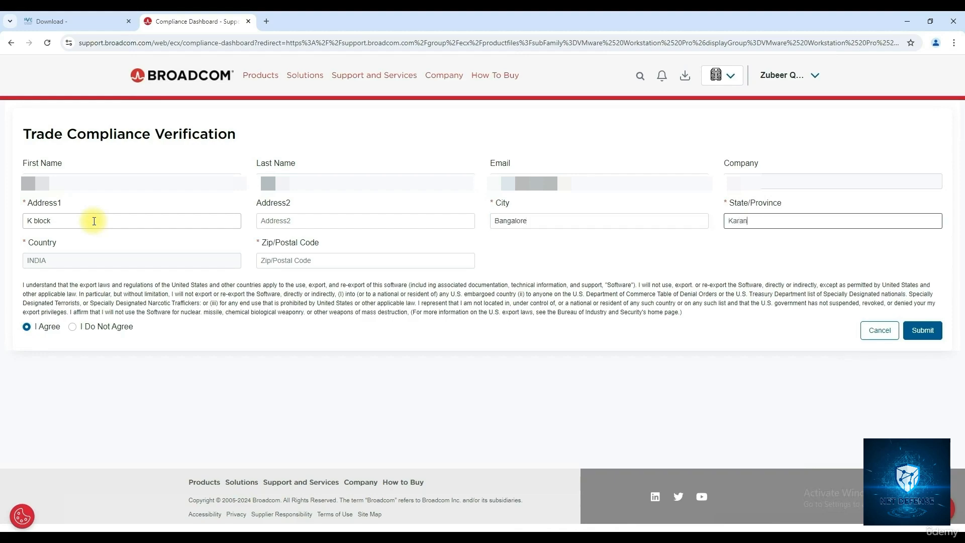
{"action": "key", "text": "Tab"}
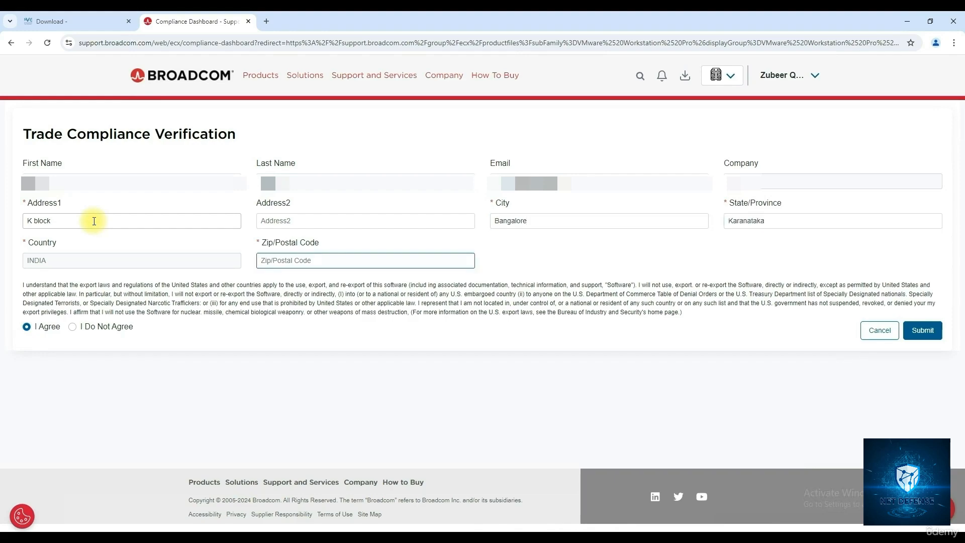
{"action": "key", "text": "Tab"}
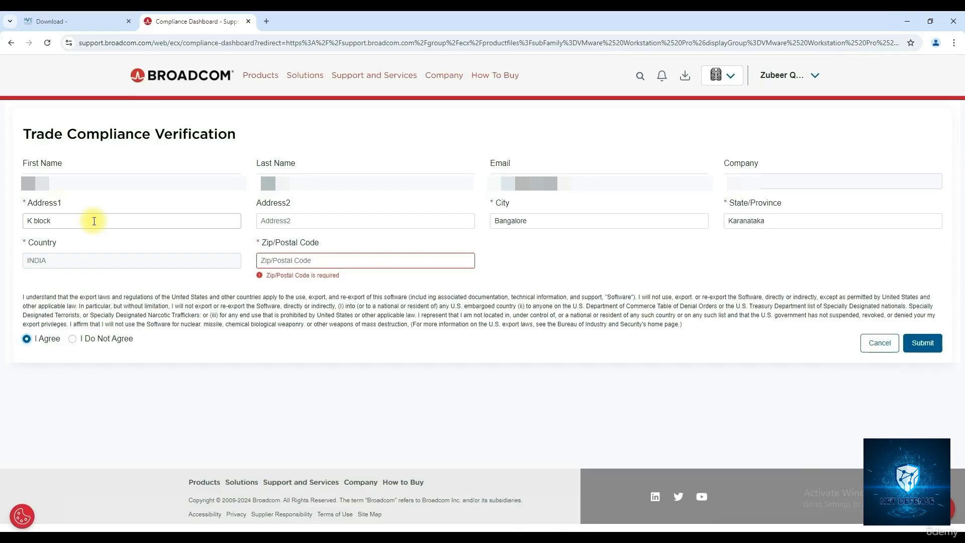
{"action": "left_click", "coordinate": [291, 258]}
{"action": "type", "text": "56"}
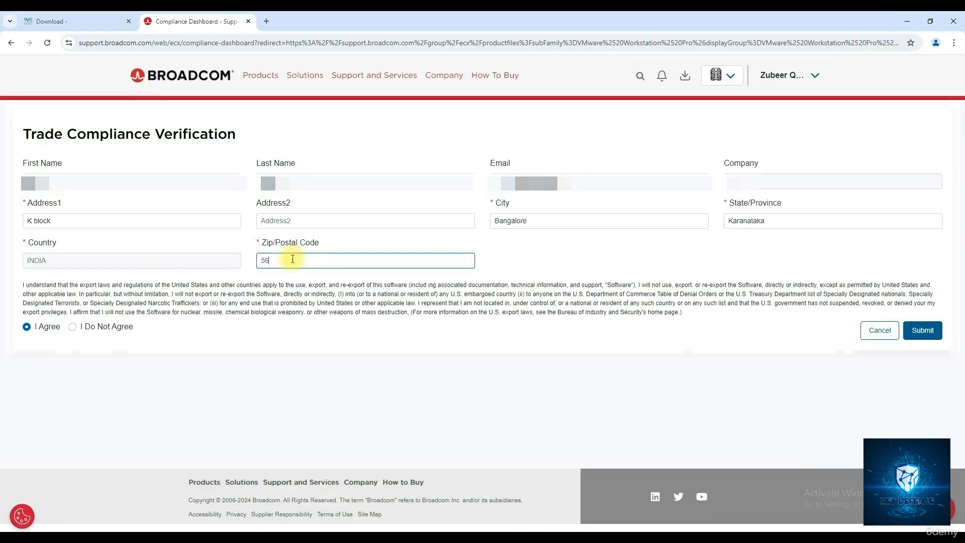
{"action": "type", "text": "0100"}
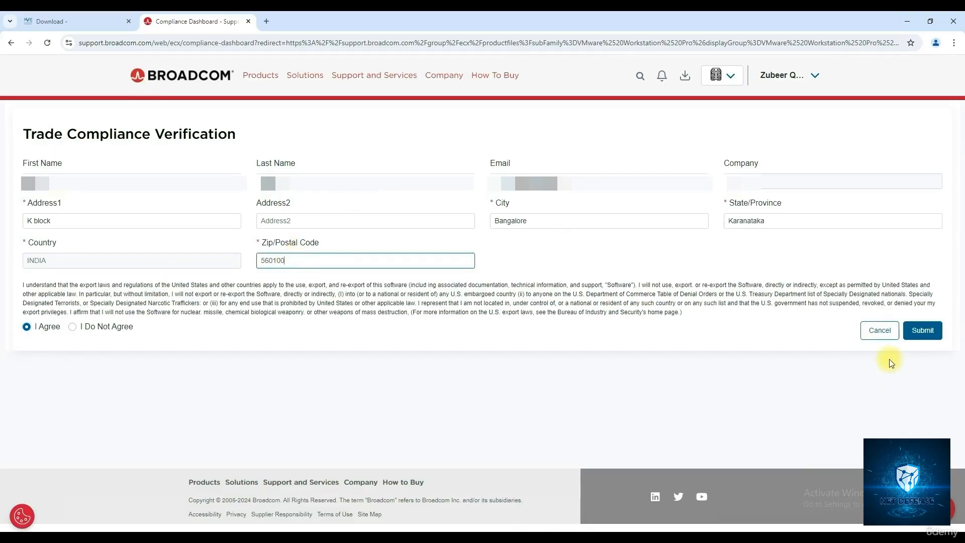
{"action": "left_click", "coordinate": [908, 336]}
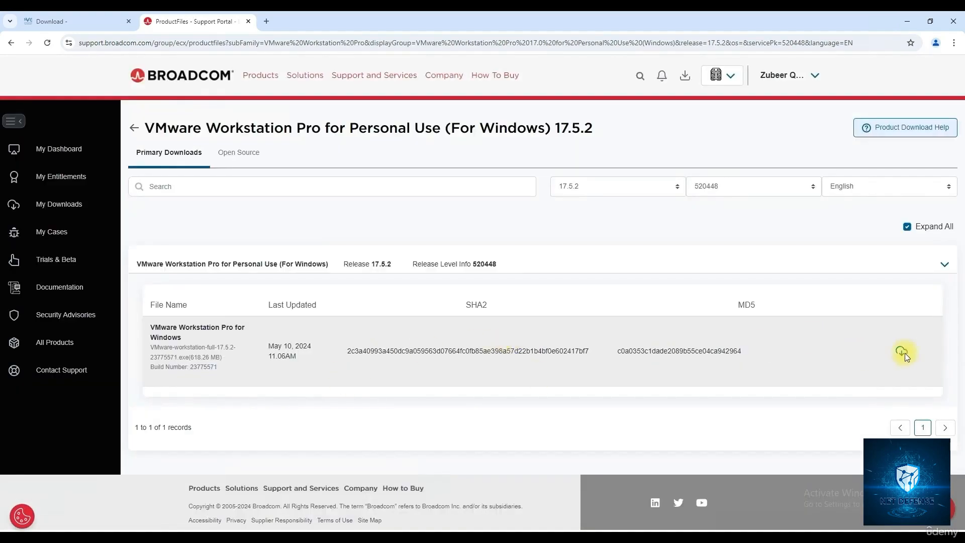
Start the 17.5.2 installer download and follow its progress in Chrome's download history
{"action": "left_click", "coordinate": [904, 351]}
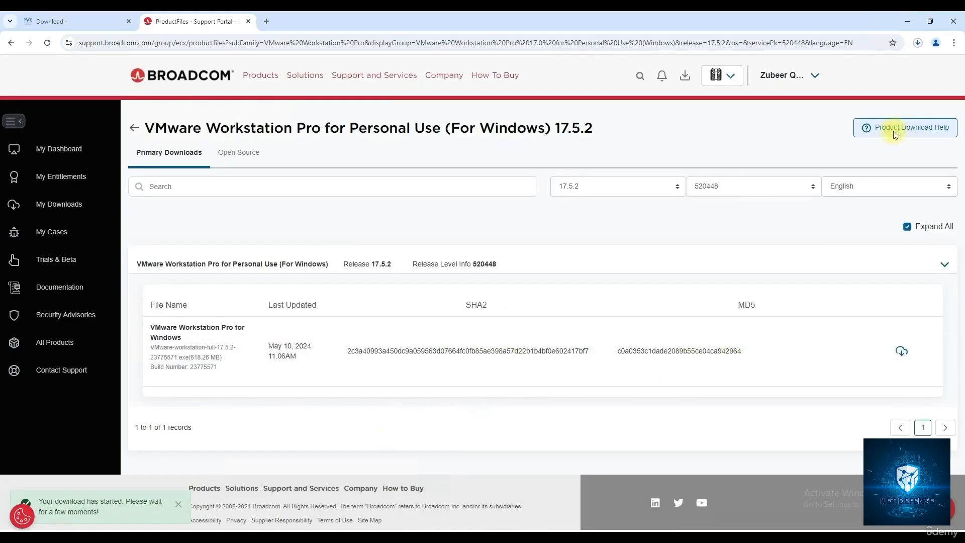
{"action": "left_click", "coordinate": [918, 42]}
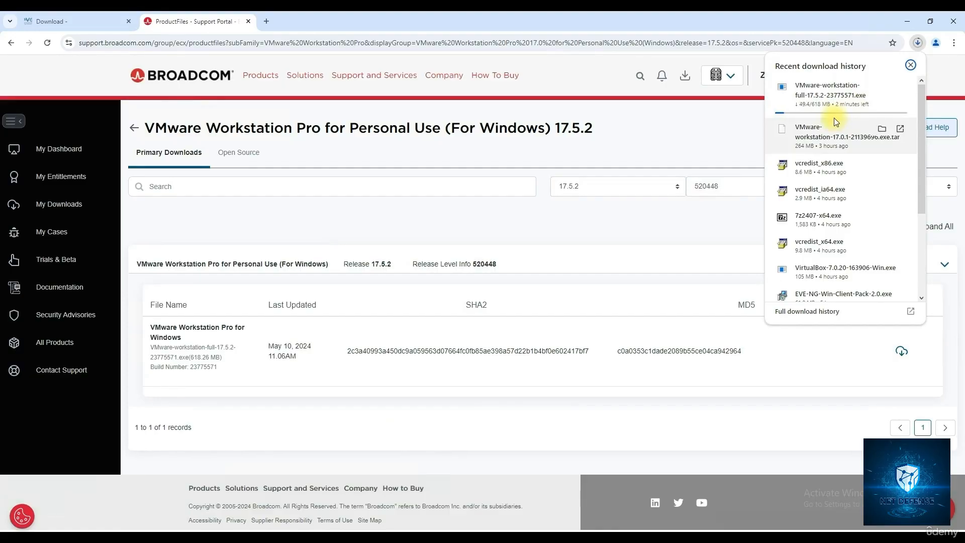
{"action": "left_click", "coordinate": [953, 43]}
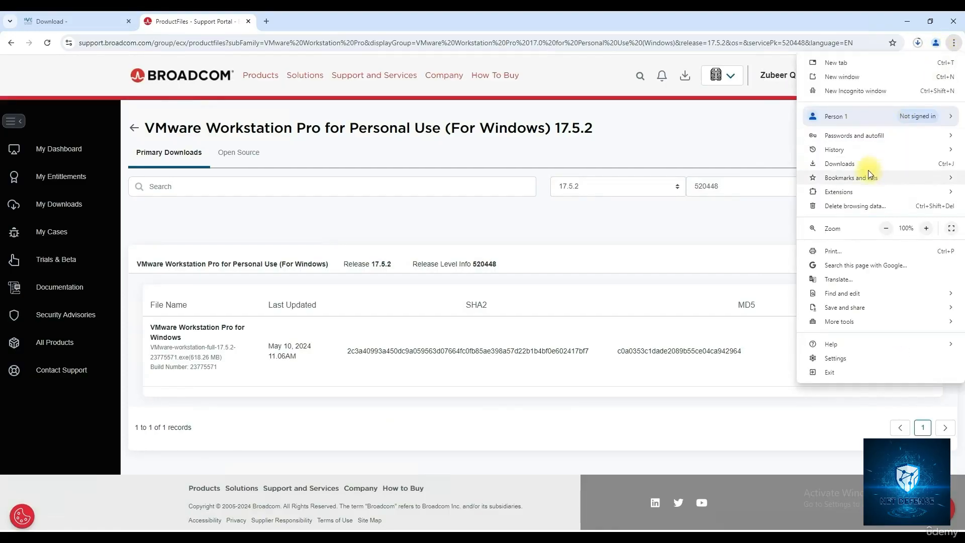
{"action": "left_click", "coordinate": [846, 163]}
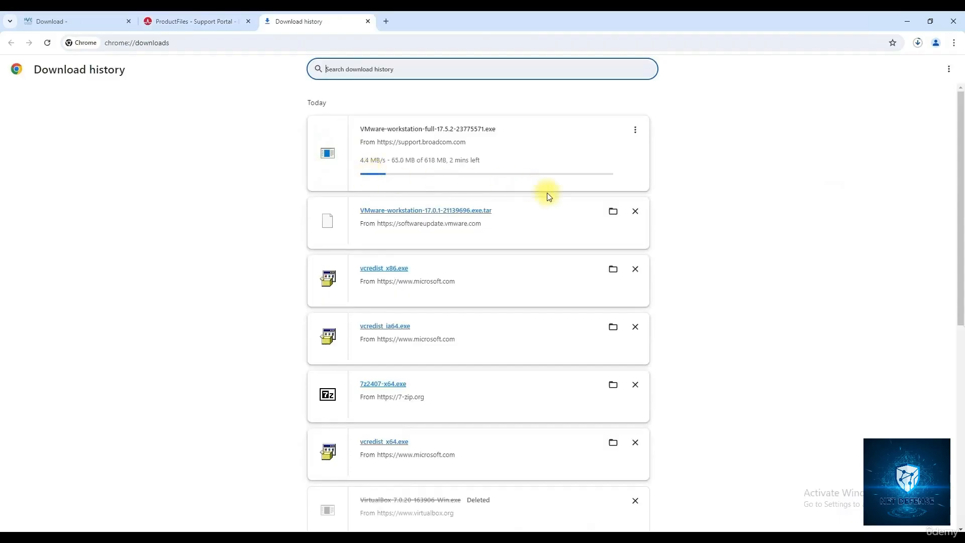
Delete the 17.0.1 tar entry and show the completed 17.5.2 installer download in its folder
{"action": "left_click", "coordinate": [634, 212]}
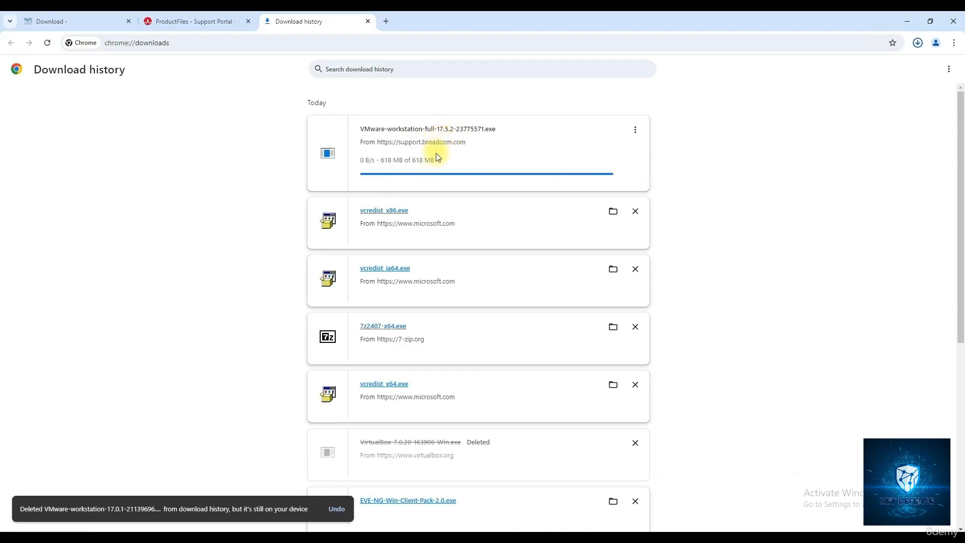
{"action": "left_click", "coordinate": [954, 43]}
{"action": "left_click", "coordinate": [857, 159]}
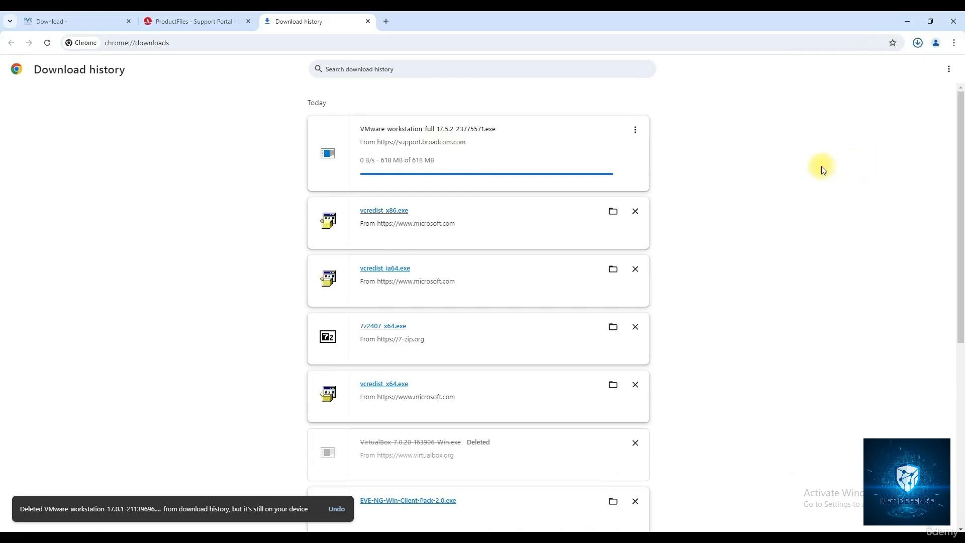
{"action": "left_click", "coordinate": [613, 211]}
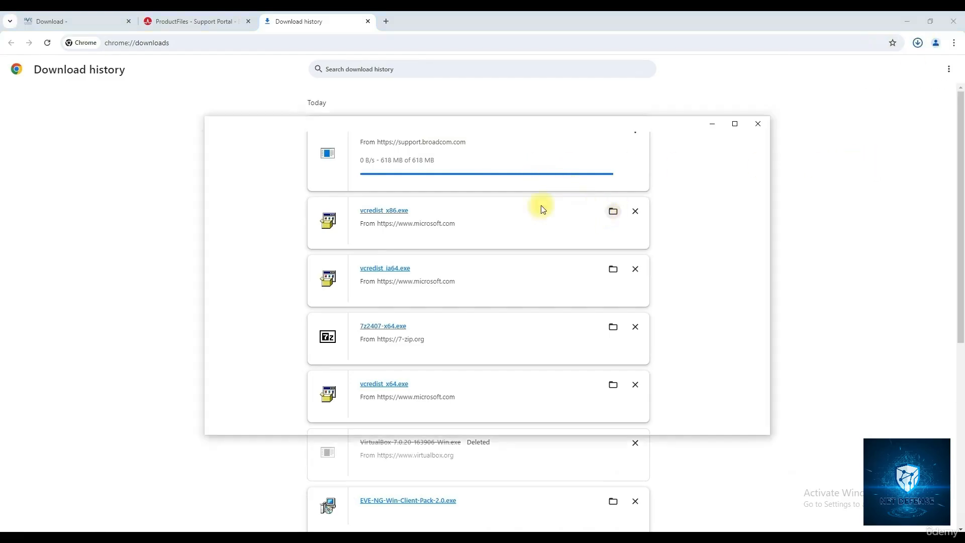
Run VMware-workstation-full-17.5.2-23775571 with administrator approval, then close the Downloads folder
{"action": "right_click", "coordinate": [366, 324]}
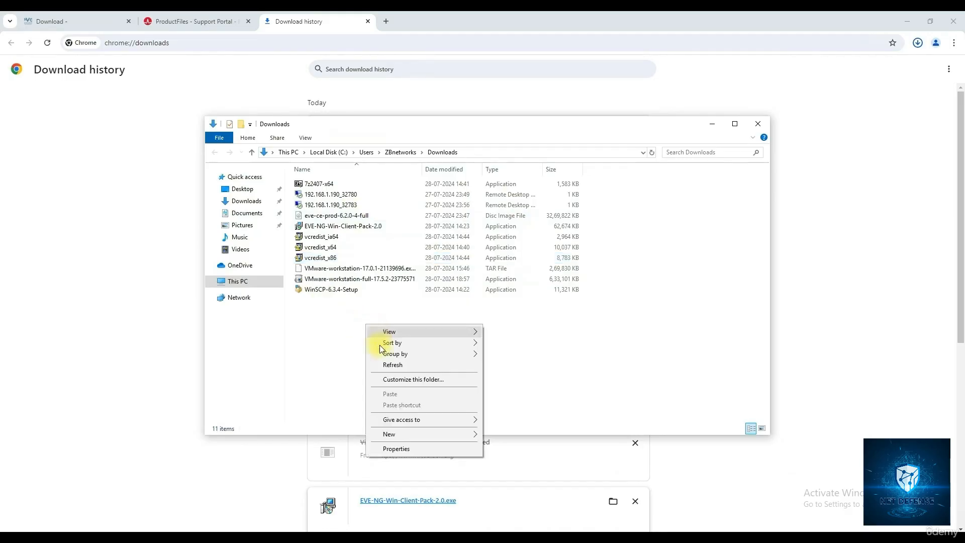
{"action": "left_click", "coordinate": [392, 364]}
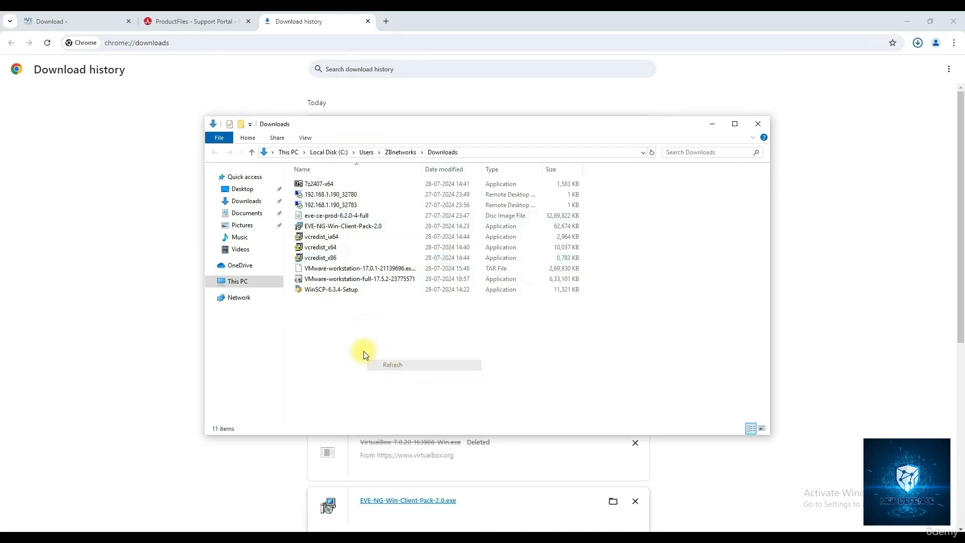
{"action": "double_click", "coordinate": [344, 280]}
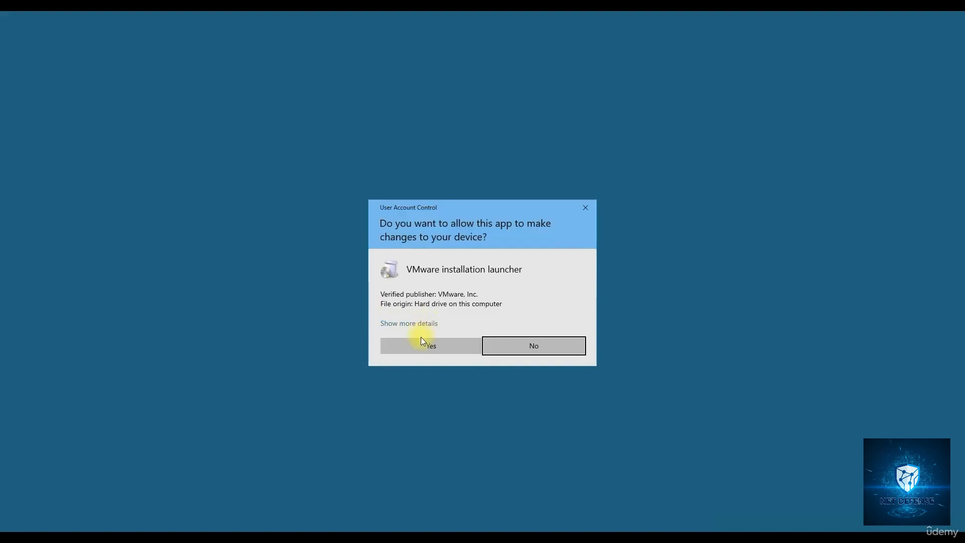
{"action": "left_click", "coordinate": [417, 345]}
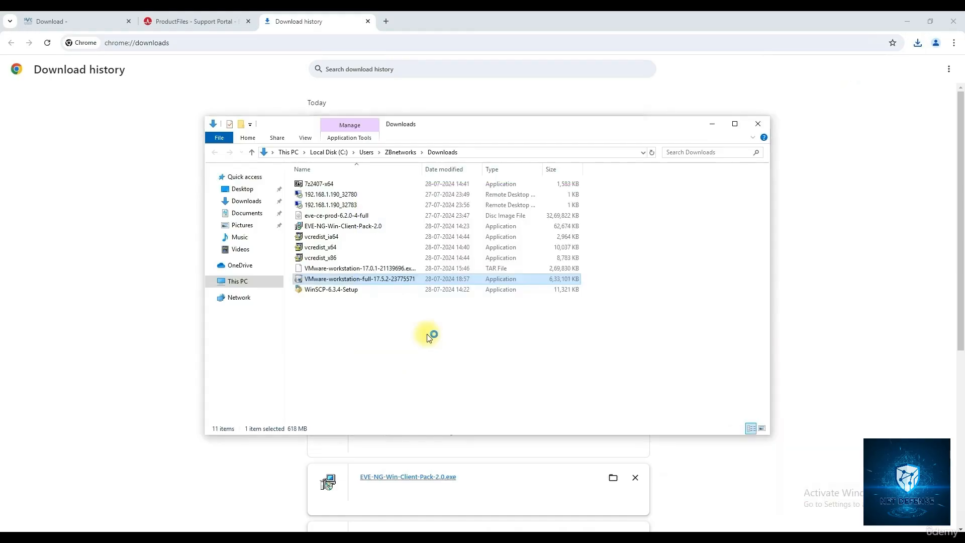
{"action": "left_click", "coordinate": [758, 123]}
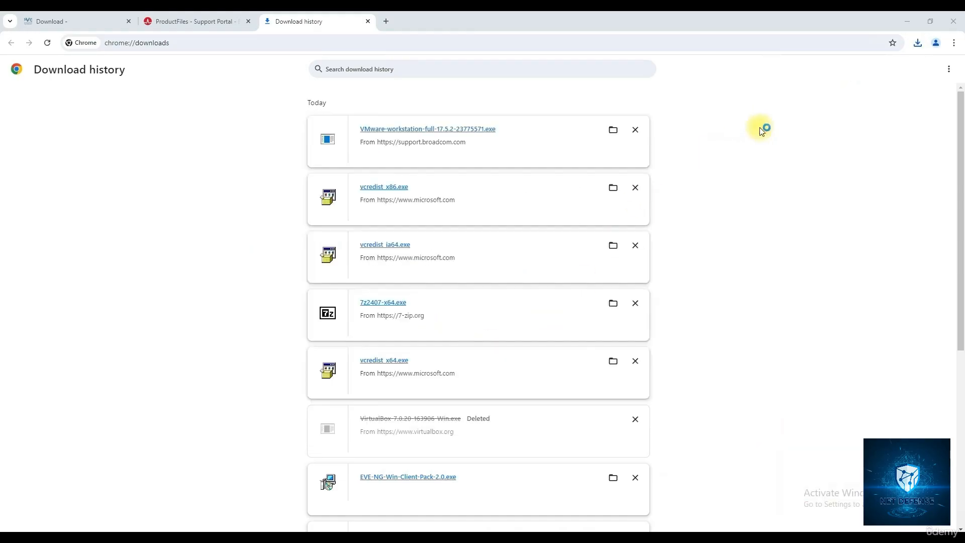
{"action": "left_click", "coordinate": [98, 21]}
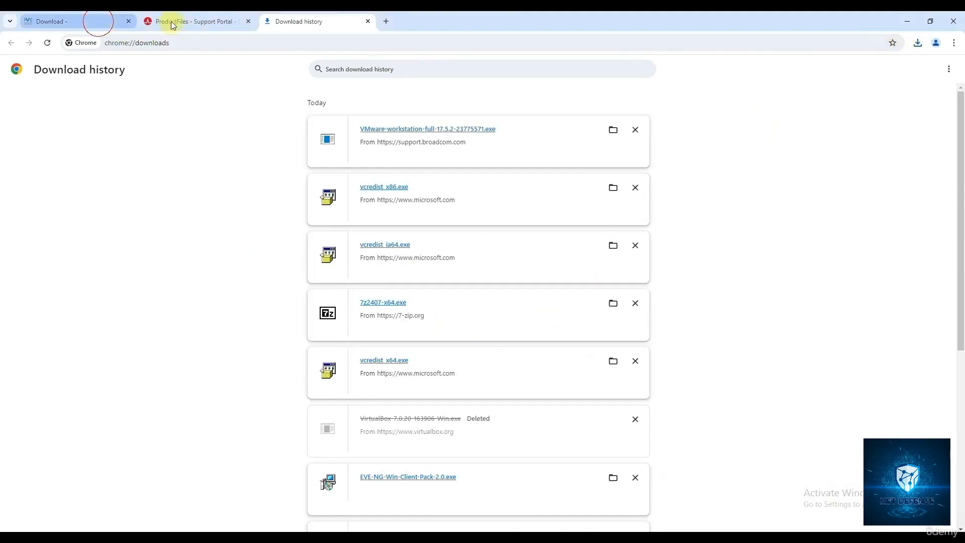
Minimize Chrome, refresh the desktop, and bring the VMware Workstation installer window forward
{"action": "left_click", "coordinate": [908, 22]}
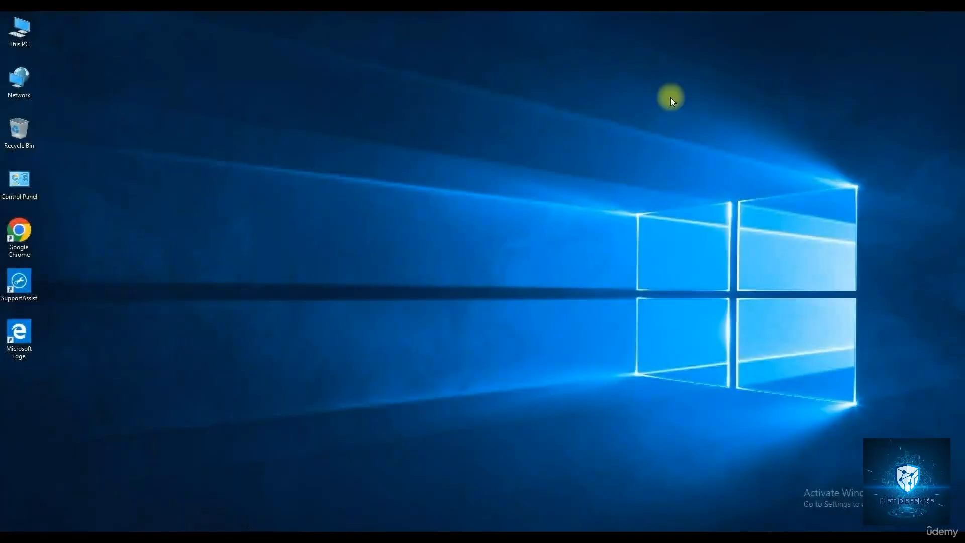
{"action": "right_click", "coordinate": [339, 225]}
{"action": "left_click", "coordinate": [341, 229]}
{"action": "mouse_move", "coordinate": [366, 531]}
{"action": "left_click", "coordinate": [364, 504]}
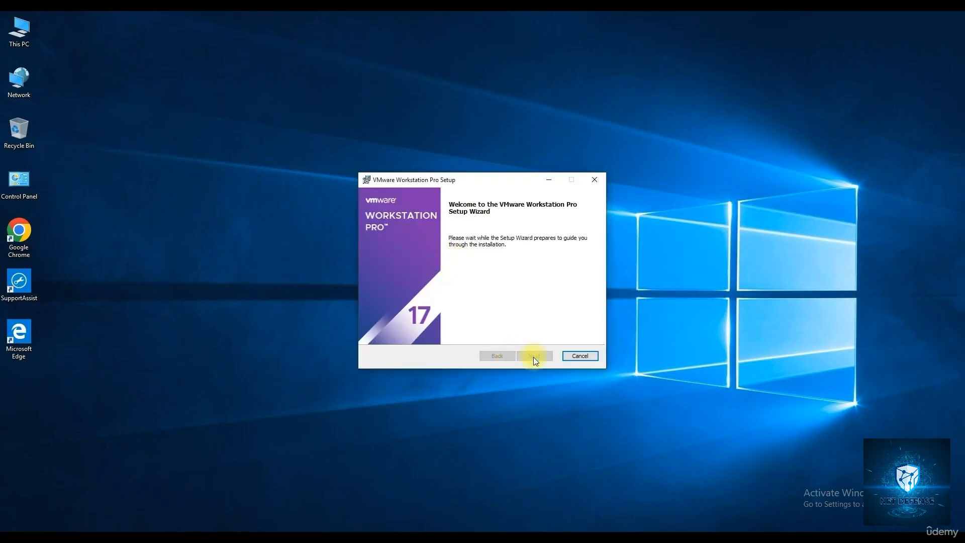
Accept the licence agreement and keep the default setup options
{"action": "left_click", "coordinate": [533, 356]}
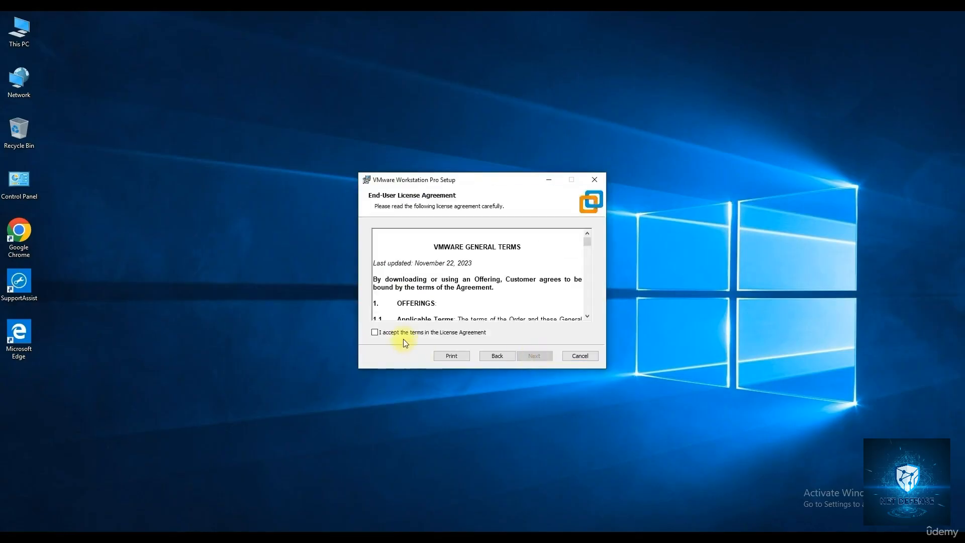
{"action": "left_click", "coordinate": [377, 332]}
{"action": "left_click", "coordinate": [533, 356]}
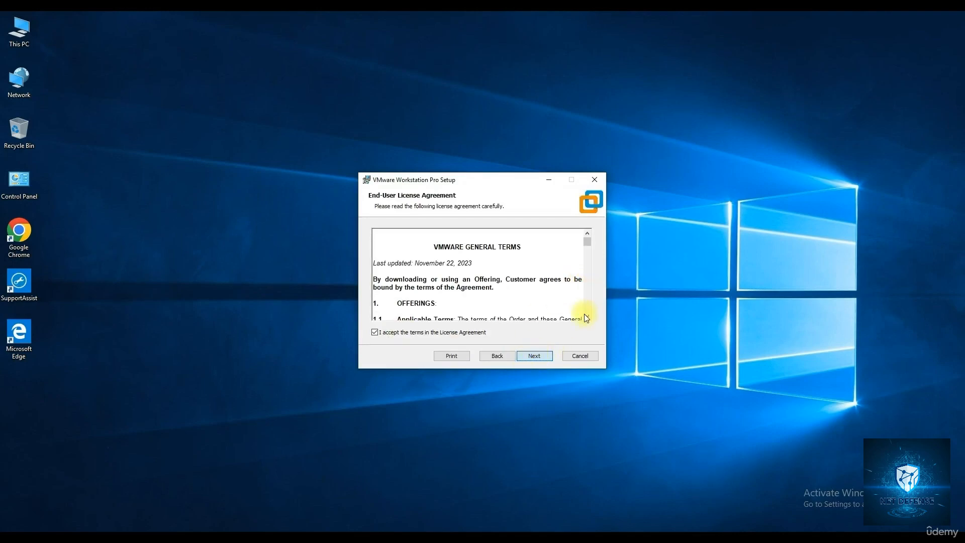
{"action": "left_click", "coordinate": [535, 358]}
{"action": "left_click", "coordinate": [532, 358]}
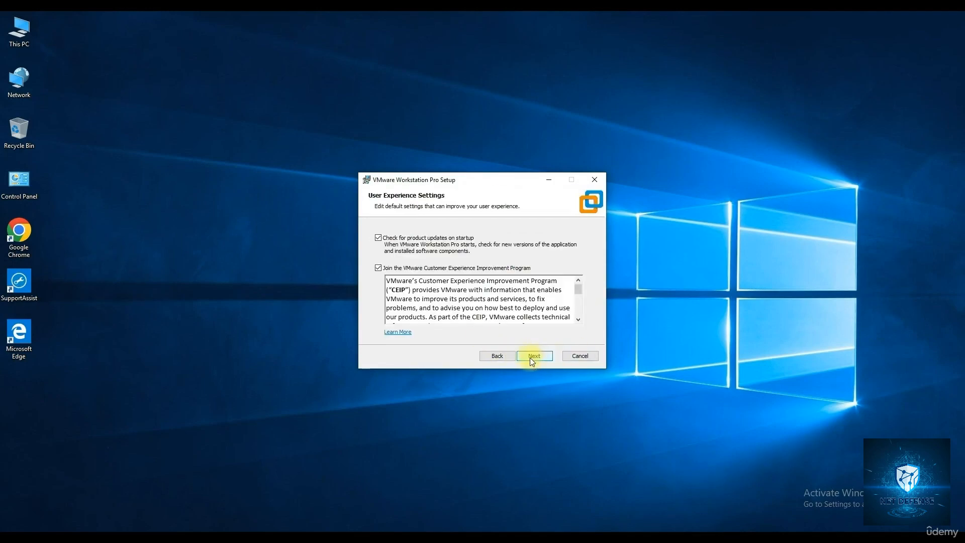
Turn off update checks and the Customer Experience program, keep both shortcuts, and install
{"action": "left_click", "coordinate": [409, 267]}
{"action": "left_click", "coordinate": [388, 240]}
{"action": "left_click", "coordinate": [533, 357]}
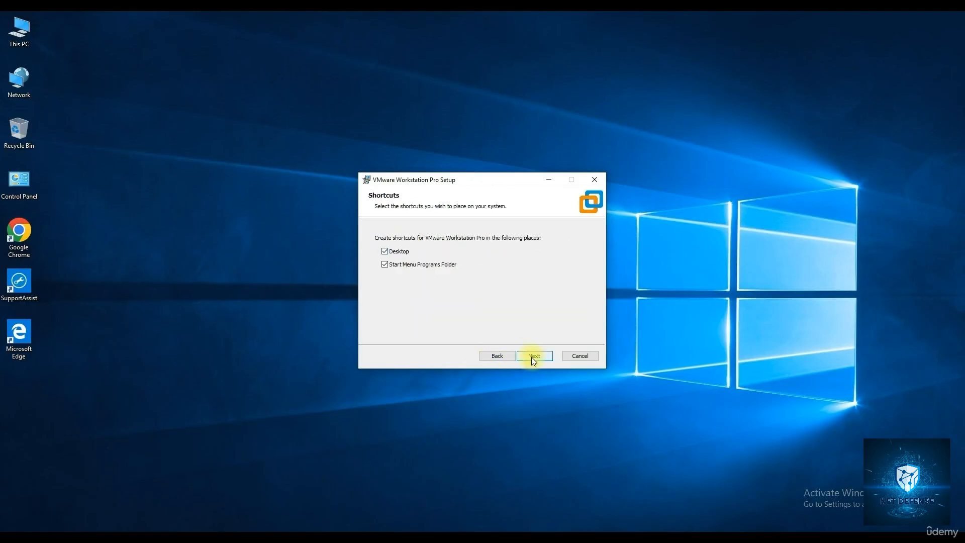
{"action": "left_click", "coordinate": [532, 357]}
{"action": "left_click", "coordinate": [541, 358]}
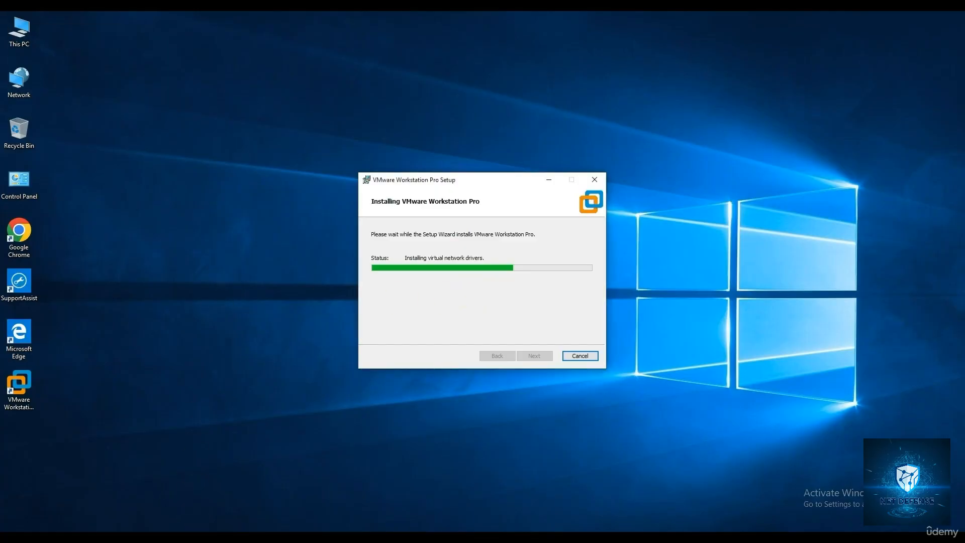
Open Network Connections via ncpa.cpl and refresh to see the new Ethernet 2 adapter
{"action": "left_click", "coordinate": [74, 532]}
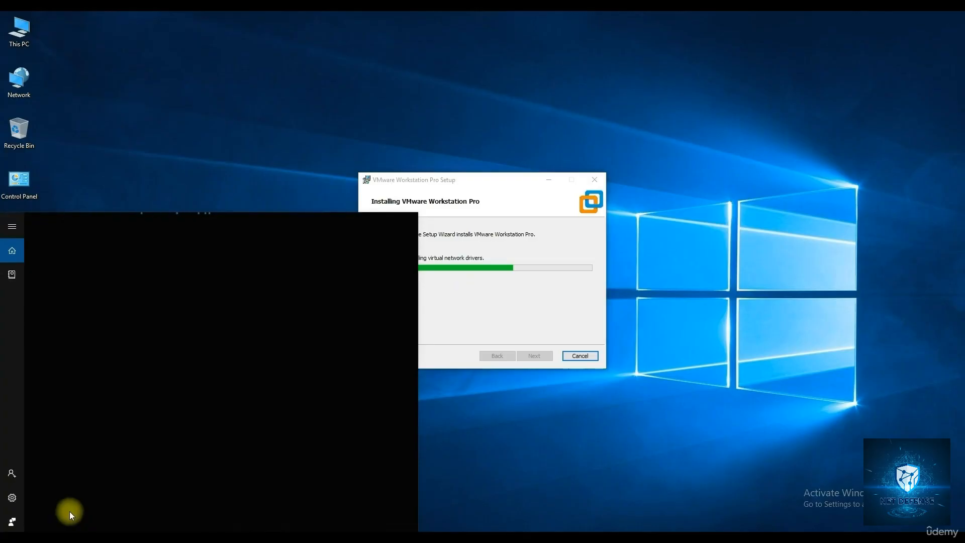
{"action": "key", "text": "super+r"}
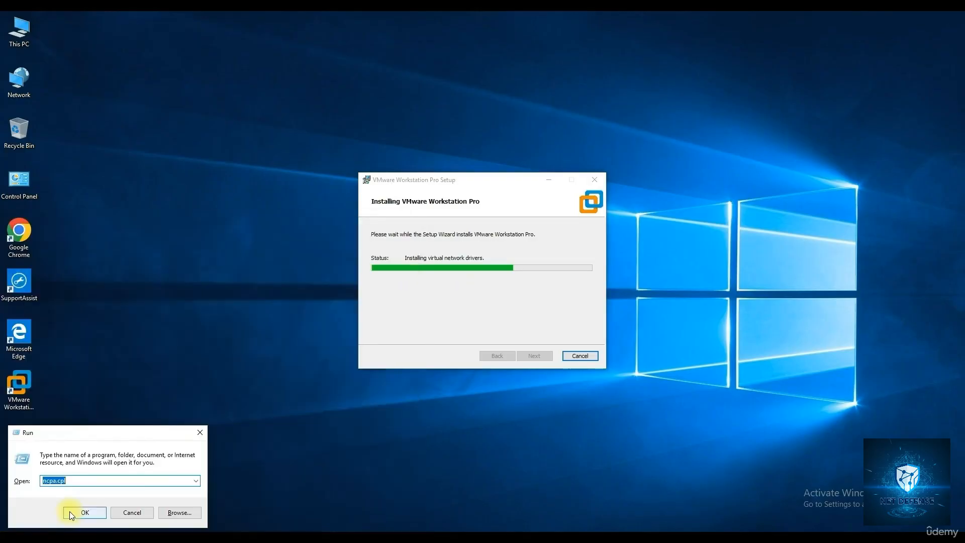
{"action": "left_click", "coordinate": [70, 512]}
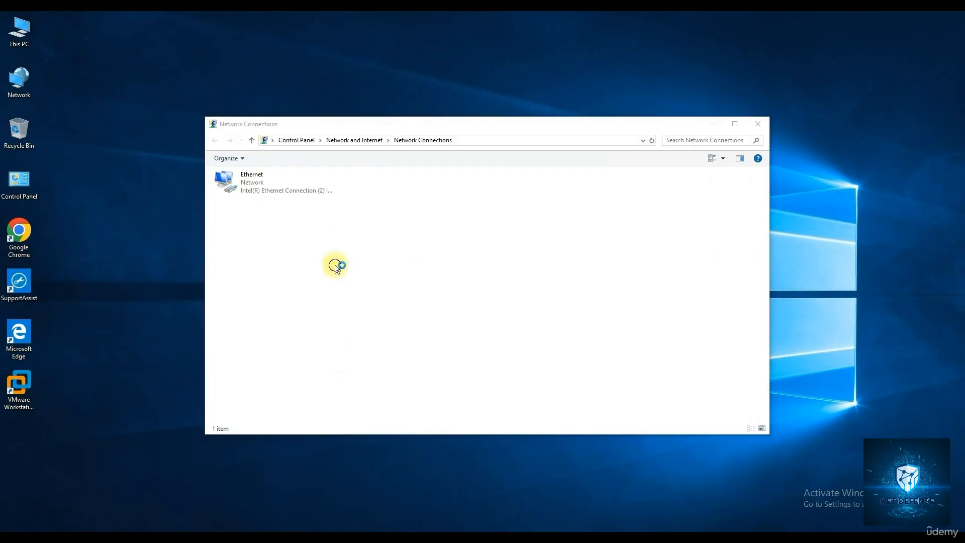
{"action": "right_click", "coordinate": [335, 266]}
{"action": "left_click", "coordinate": [363, 305]}
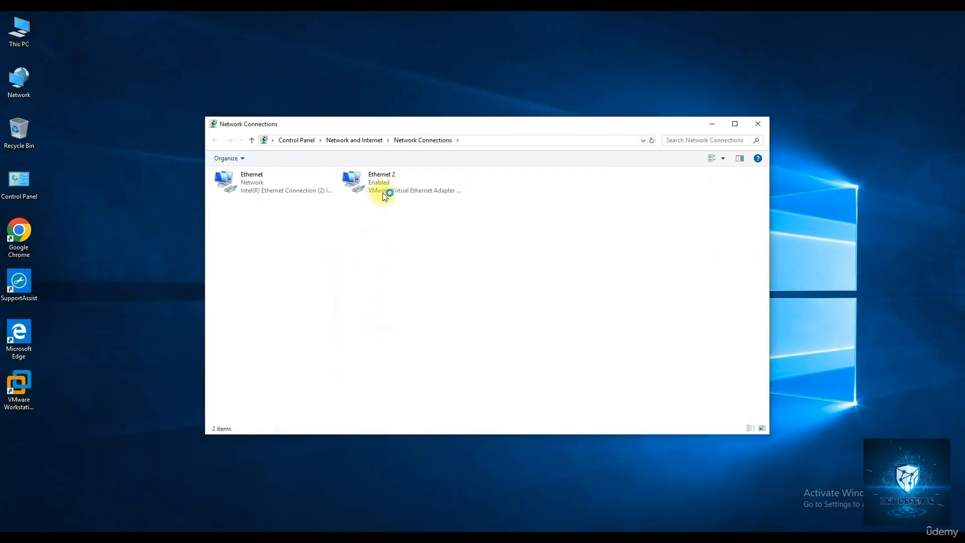
{"action": "left_click", "coordinate": [402, 190]}
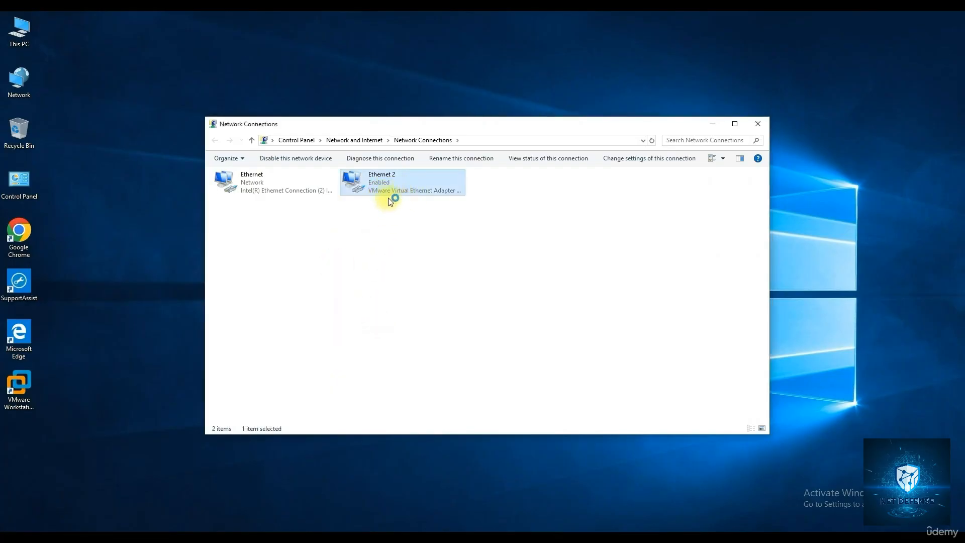
Repeatedly refresh Network Connections while the installer adds its virtual network drivers
{"action": "right_click", "coordinate": [378, 276]}
{"action": "left_click", "coordinate": [408, 319]}
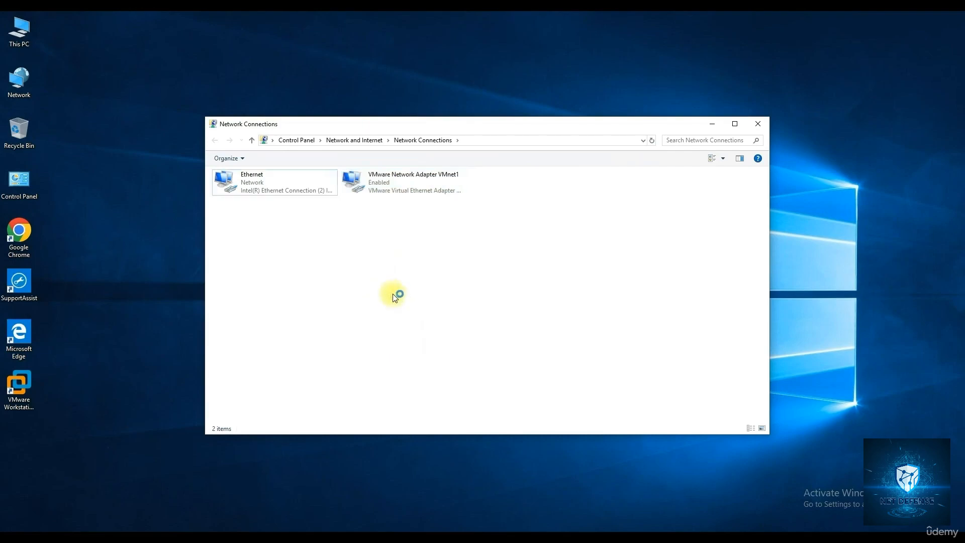
{"action": "right_click", "coordinate": [394, 294]}
{"action": "left_click", "coordinate": [413, 335]}
{"action": "right_click", "coordinate": [386, 301]}
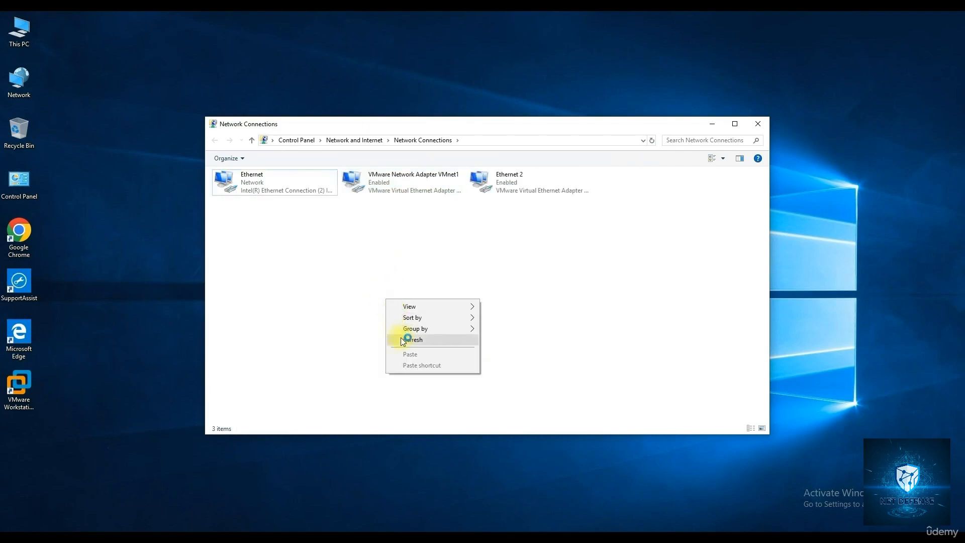
{"action": "left_click", "coordinate": [402, 339]}
{"action": "right_click", "coordinate": [384, 306]}
{"action": "left_click", "coordinate": [402, 345]}
{"action": "right_click", "coordinate": [378, 298]}
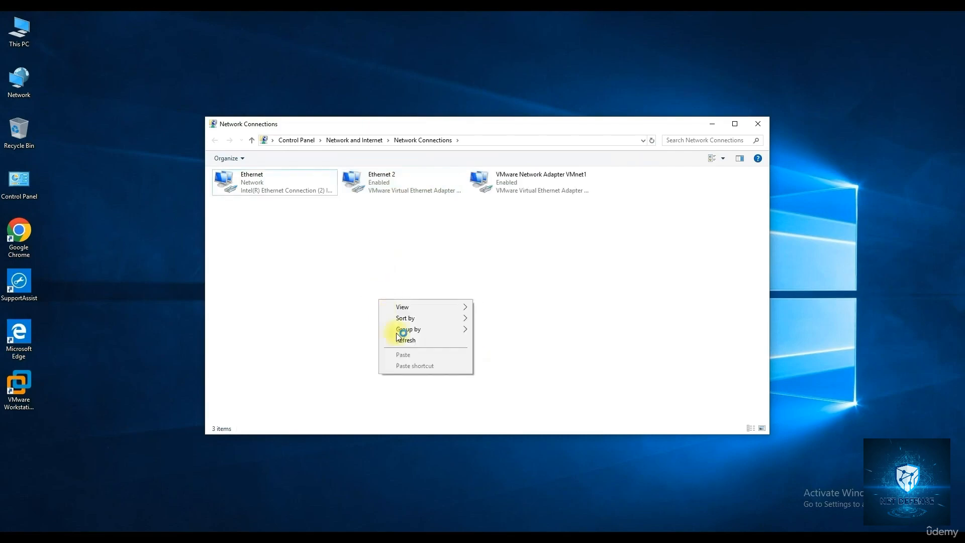
{"action": "left_click", "coordinate": [394, 337]}
{"action": "right_click", "coordinate": [366, 306]}
{"action": "left_click", "coordinate": [389, 347]}
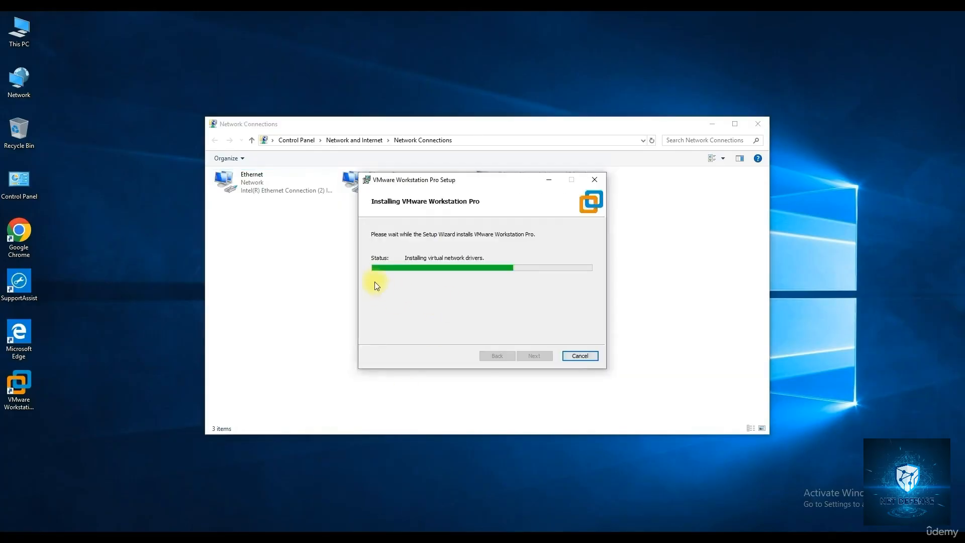
Refresh to reveal the VMnet1 and VMnet8 adapters, then click Finish in the setup wizard
{"action": "left_click_drag", "start_coordinate": [438, 179], "coordinate": [416, 261]}
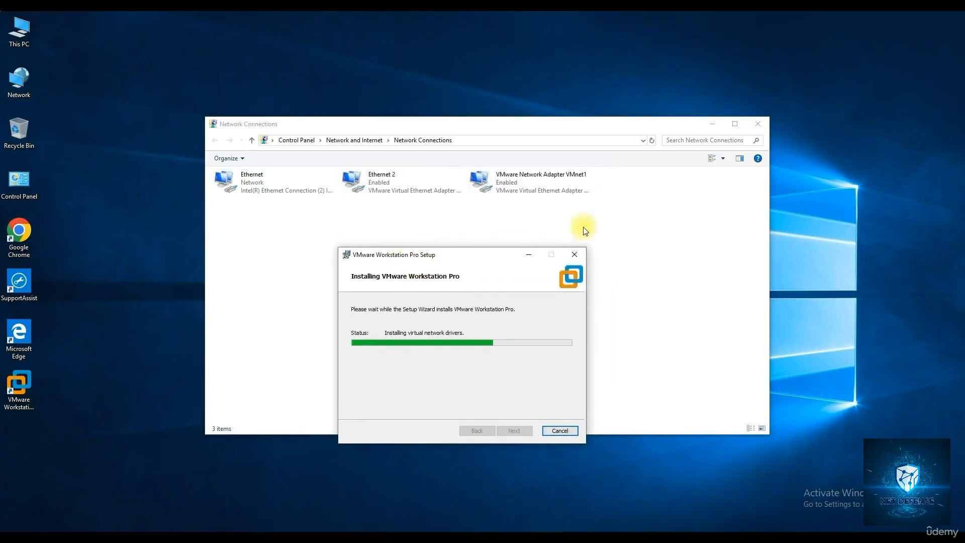
{"action": "left_click", "coordinate": [613, 231]}
{"action": "left_click", "coordinate": [631, 267]}
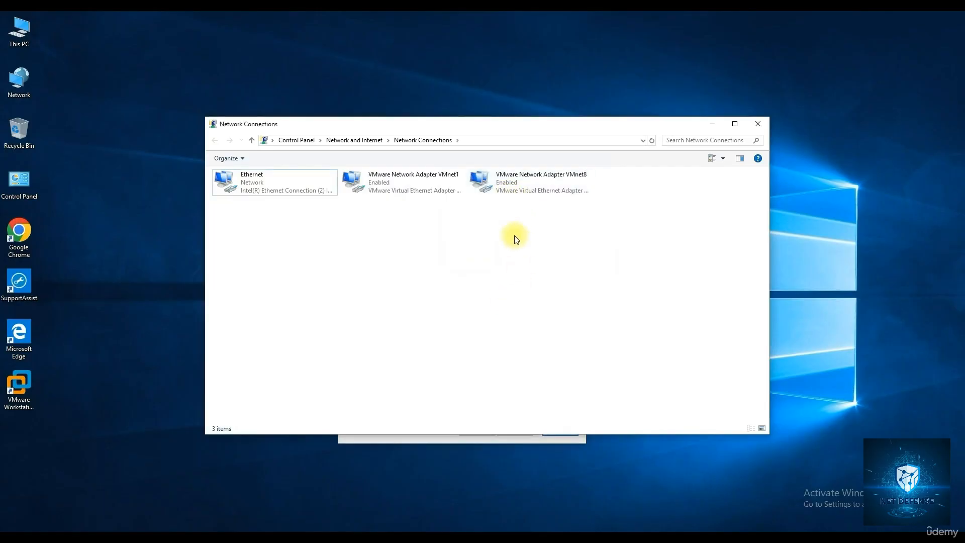
{"action": "left_click", "coordinate": [507, 438]}
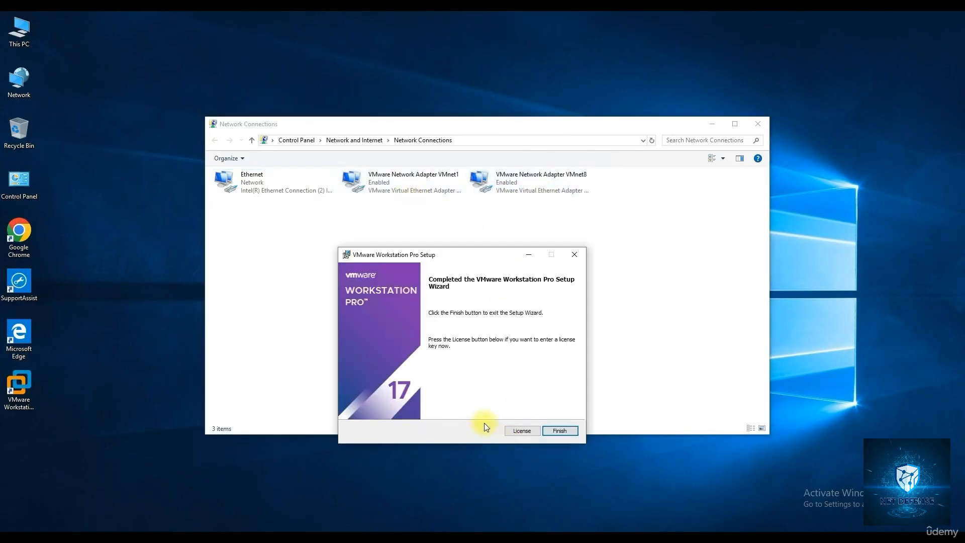
{"action": "left_click", "coordinate": [549, 433]}
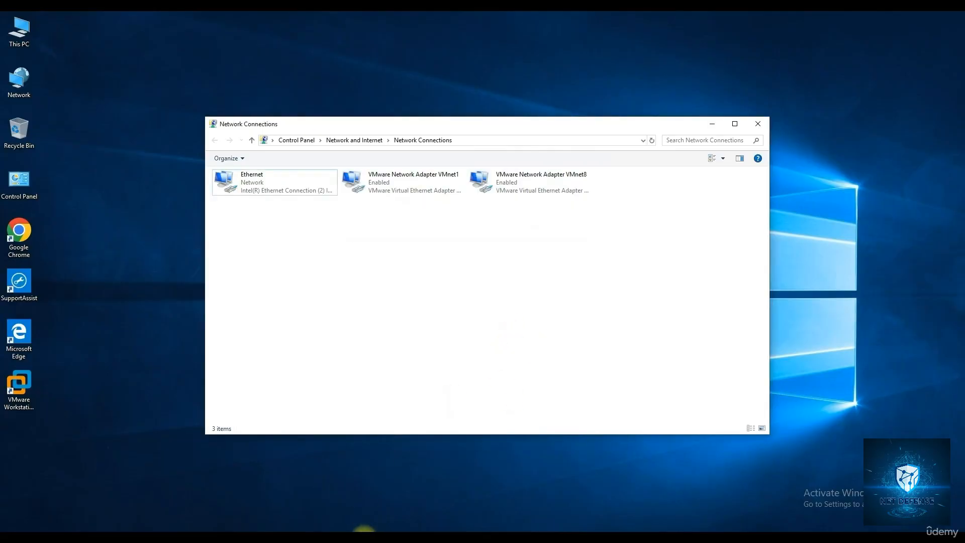
Refresh the desktop a few times and close the Network Connections window
{"action": "right_click", "coordinate": [405, 499]}
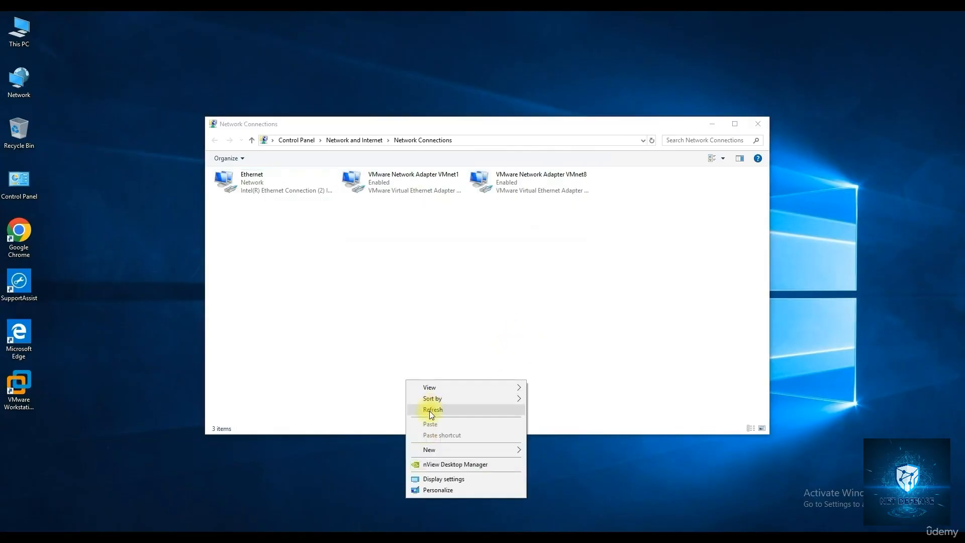
{"action": "left_click", "coordinate": [428, 410]}
{"action": "right_click", "coordinate": [440, 275]}
{"action": "left_click", "coordinate": [463, 317]}
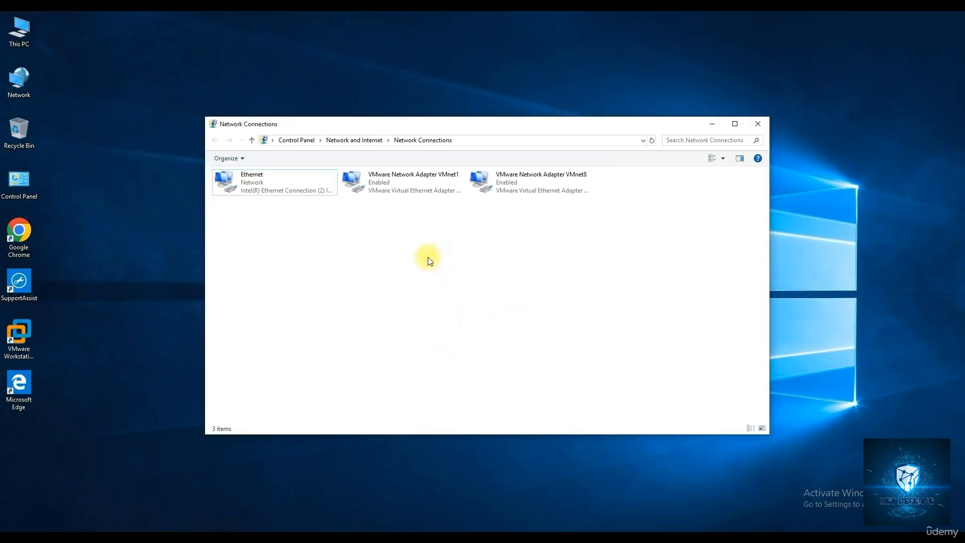
{"action": "right_click", "coordinate": [438, 277]}
{"action": "left_click", "coordinate": [465, 319]}
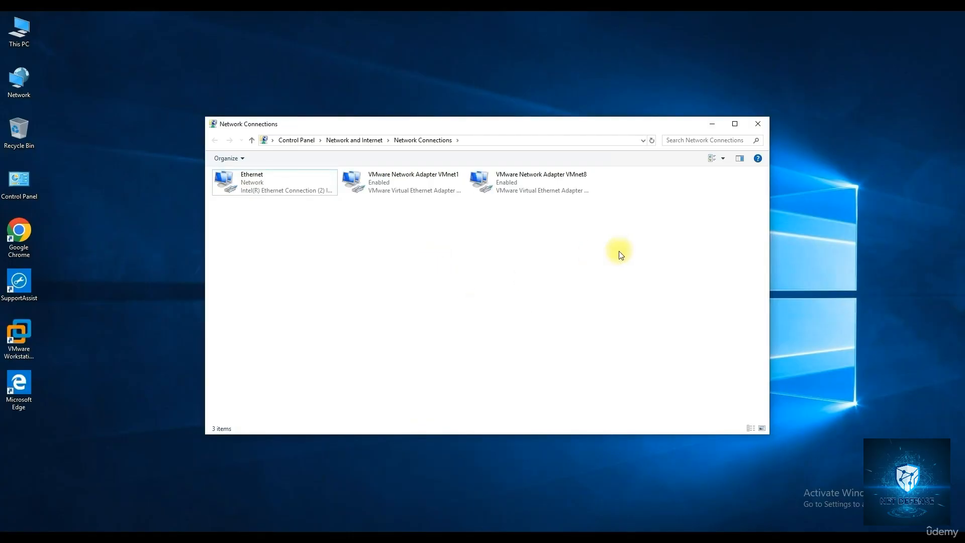
{"action": "left_click", "coordinate": [754, 124]}
Launch VMware Workstation Pro and choose the free Personal Use licence
{"action": "left_click", "coordinate": [19, 342]}
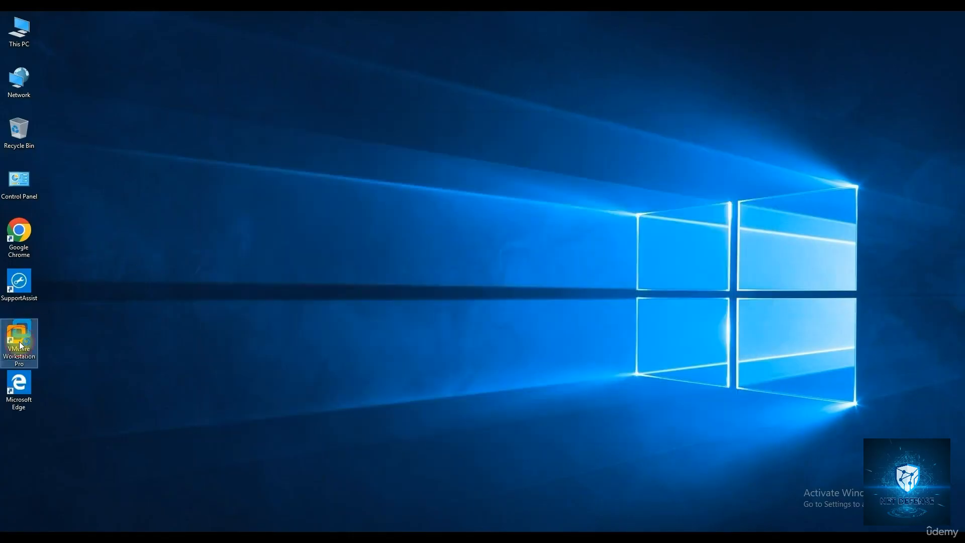
{"action": "left_click", "coordinate": [203, 283]}
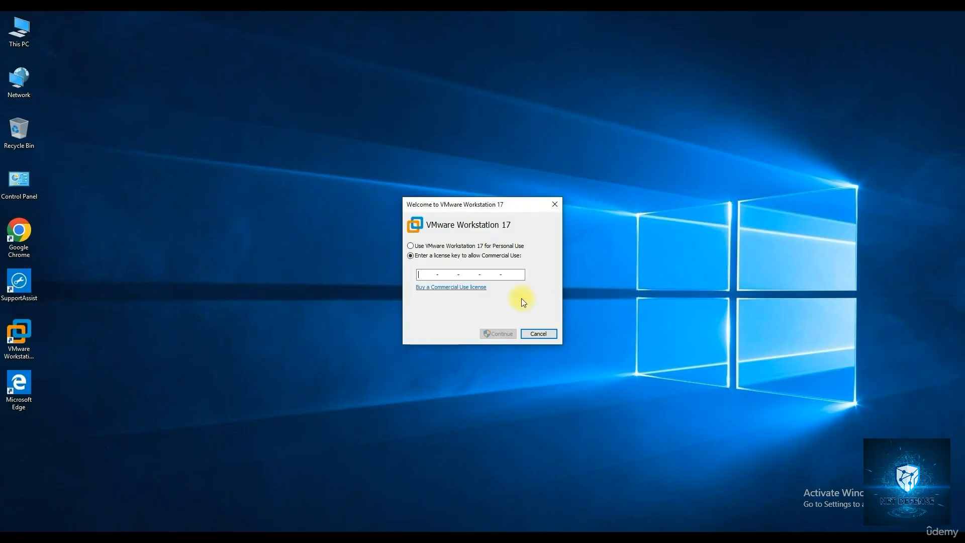
{"action": "left_click", "coordinate": [454, 246]}
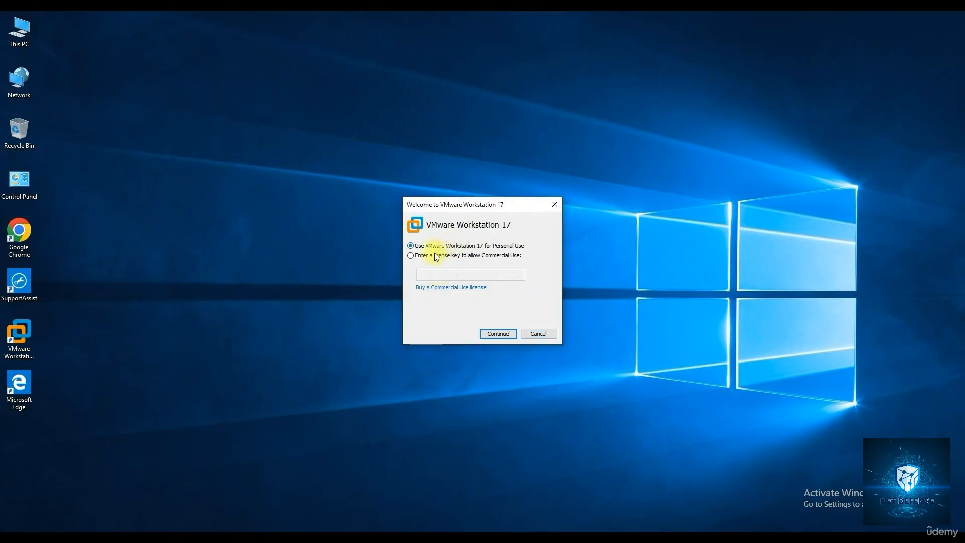
{"action": "left_click", "coordinate": [496, 333]}
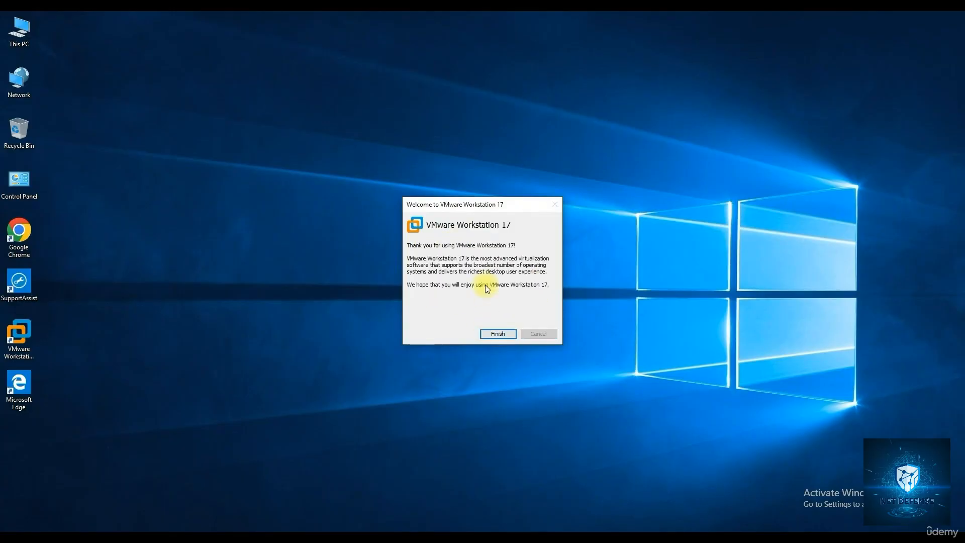
{"action": "left_click", "coordinate": [497, 334]}
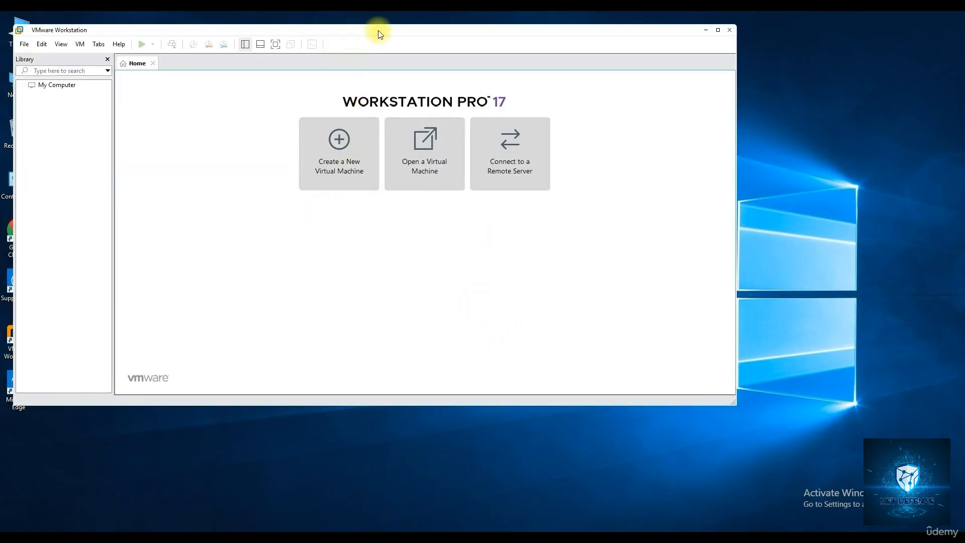
{"action": "left_click_drag", "start_coordinate": [378, 31], "coordinate": [591, 95]}
{"action": "left_click", "coordinate": [332, 113]}
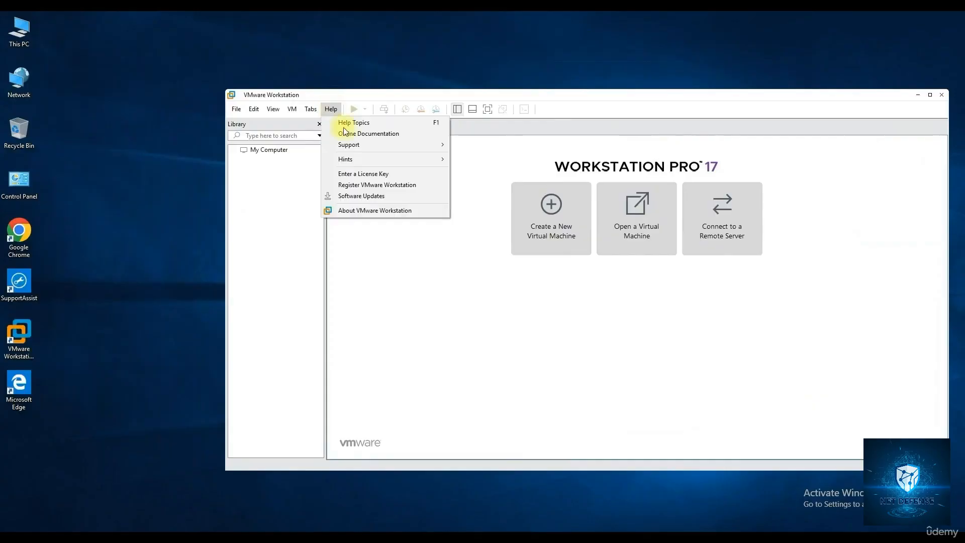
{"action": "left_click", "coordinate": [366, 212]}
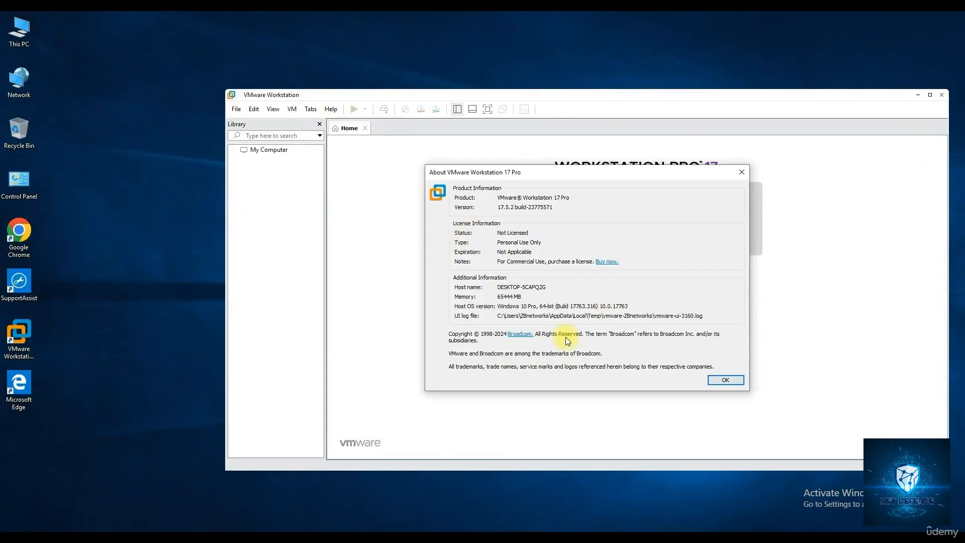
{"action": "left_click", "coordinate": [725, 382]}
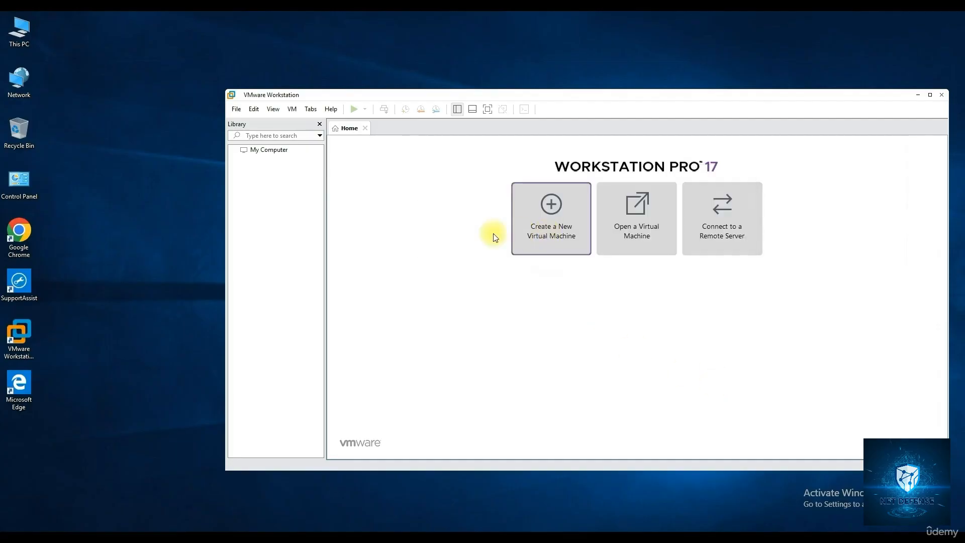
{"action": "left_click_drag", "start_coordinate": [428, 97], "coordinate": [364, 93]}
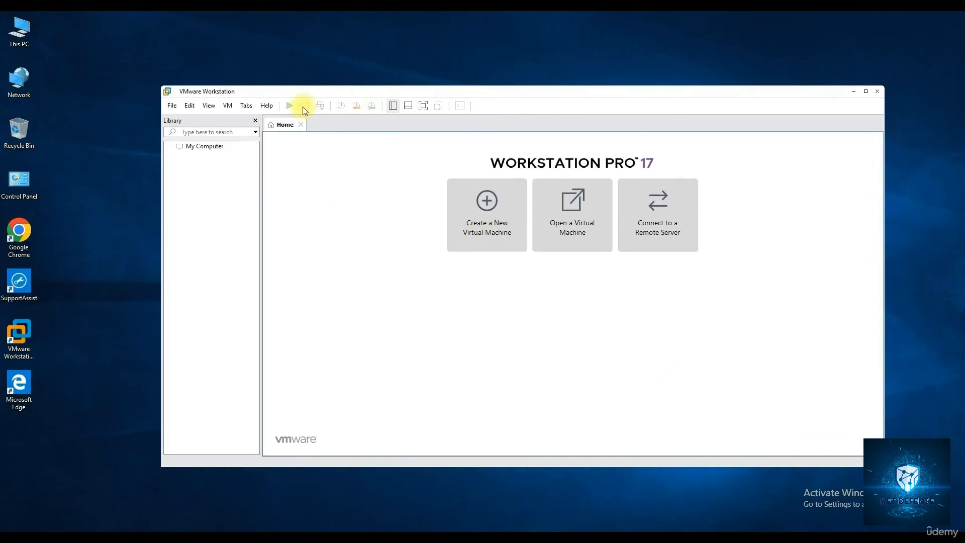
Open Edit > Virtual Network Editor beside Network Connections (ncpa.cpl) and unlock it as administrator
{"action": "left_click", "coordinate": [189, 108]}
{"action": "left_click", "coordinate": [204, 156]}
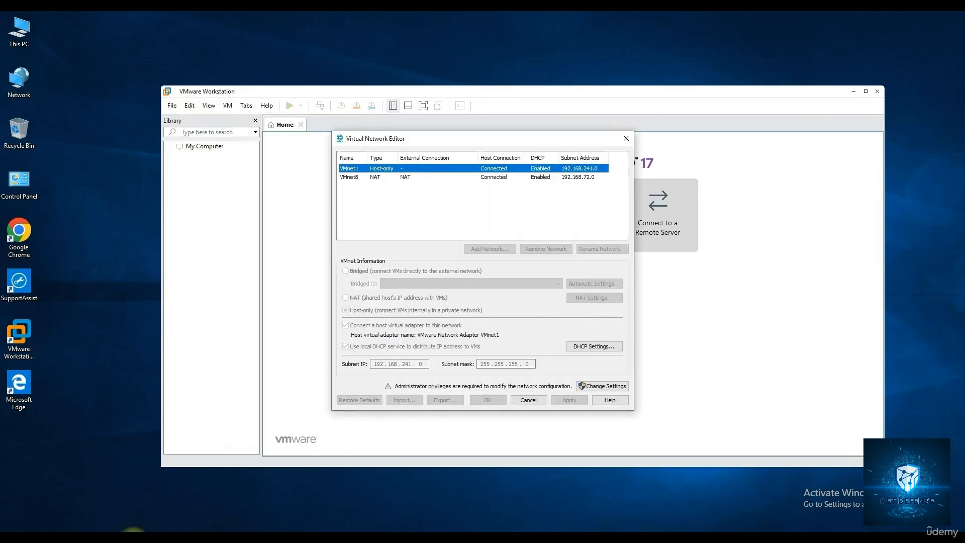
{"action": "key", "text": "super+r"}
{"action": "left_click", "coordinate": [84, 512]}
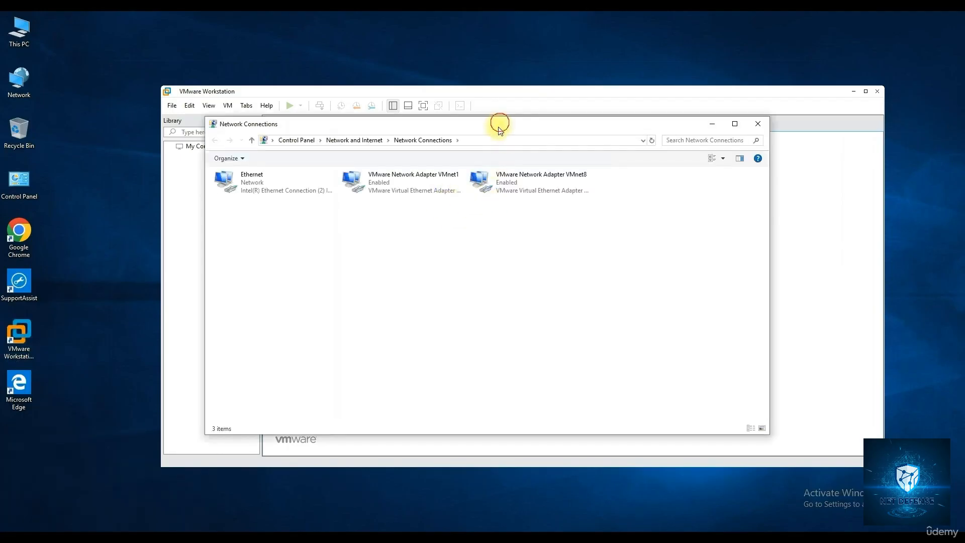
{"action": "left_click_drag", "start_coordinate": [499, 125], "coordinate": [472, 212]}
{"action": "left_click", "coordinate": [483, 134]}
{"action": "left_click_drag", "start_coordinate": [483, 135], "coordinate": [485, 113]}
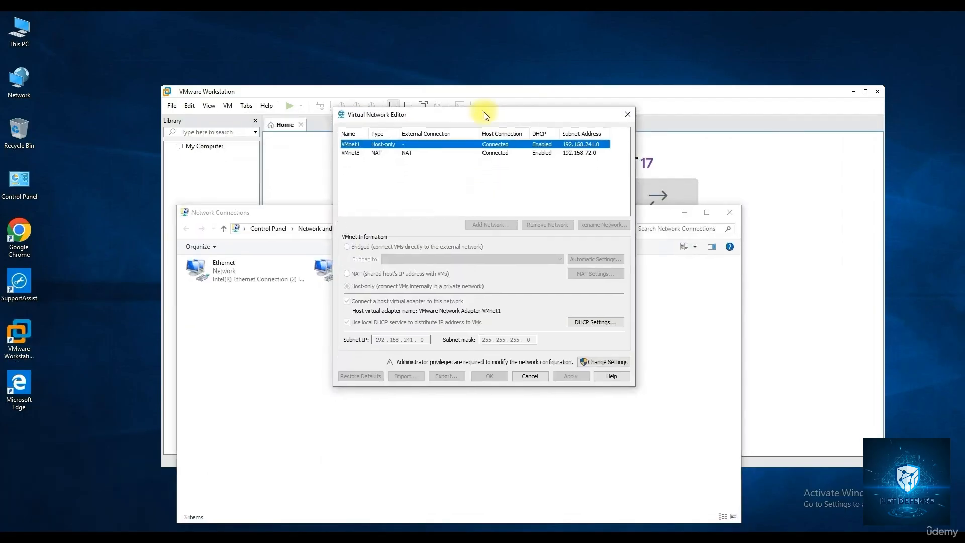
{"action": "left_click", "coordinate": [592, 361]}
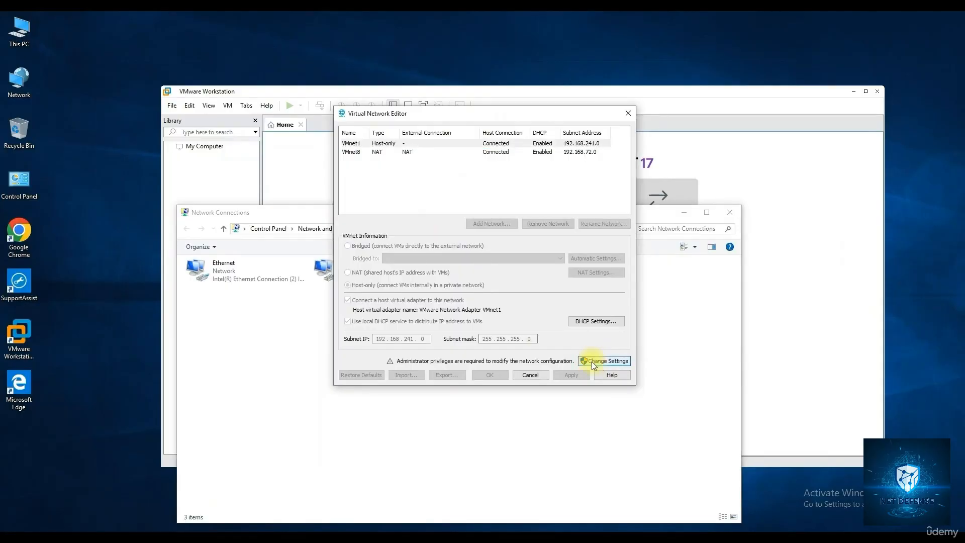
{"action": "left_click", "coordinate": [457, 343]}
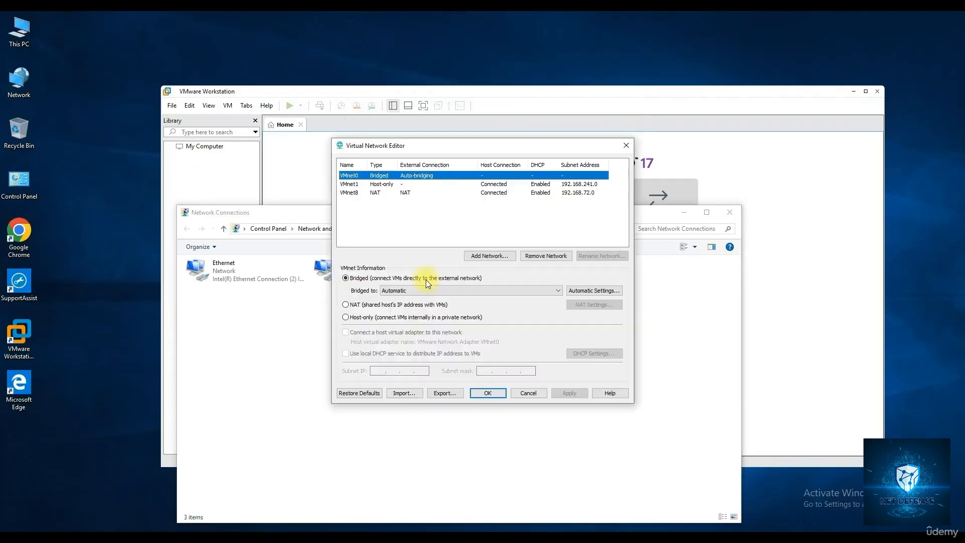
Restore Defaults in the Virtual Network Editor and watch the adapters reinstall in Network Connections
{"action": "left_click", "coordinate": [359, 393]}
{"action": "left_click", "coordinate": [514, 315]}
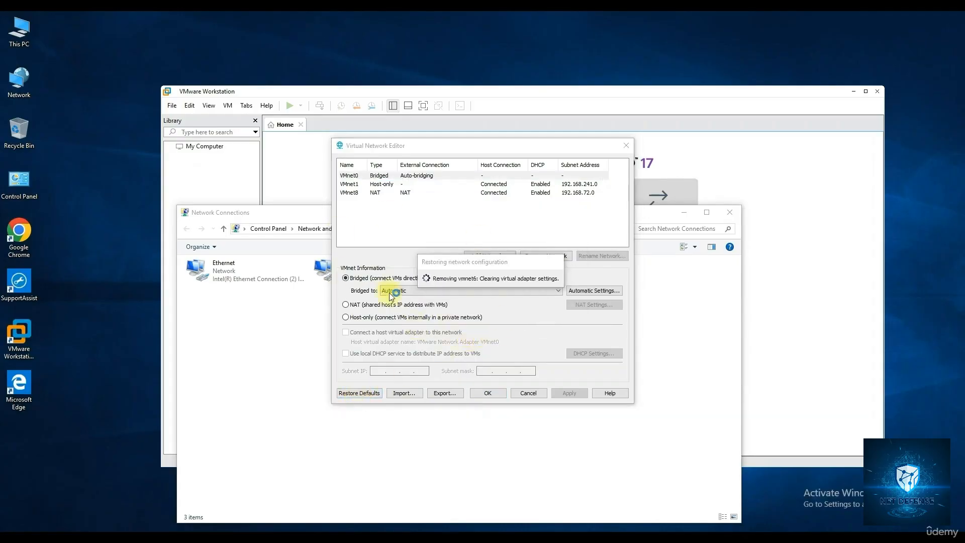
{"action": "left_click", "coordinate": [266, 352]}
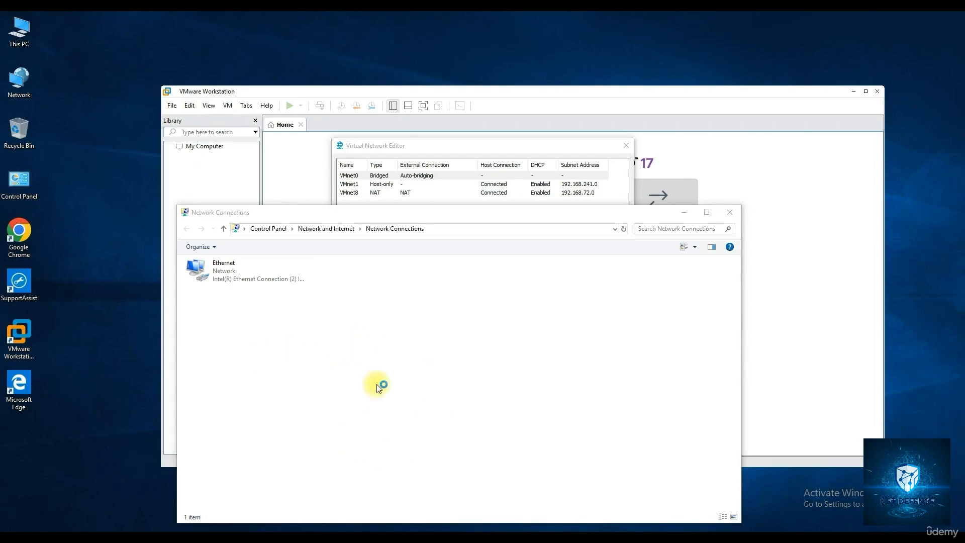
{"action": "left_click", "coordinate": [397, 285]}
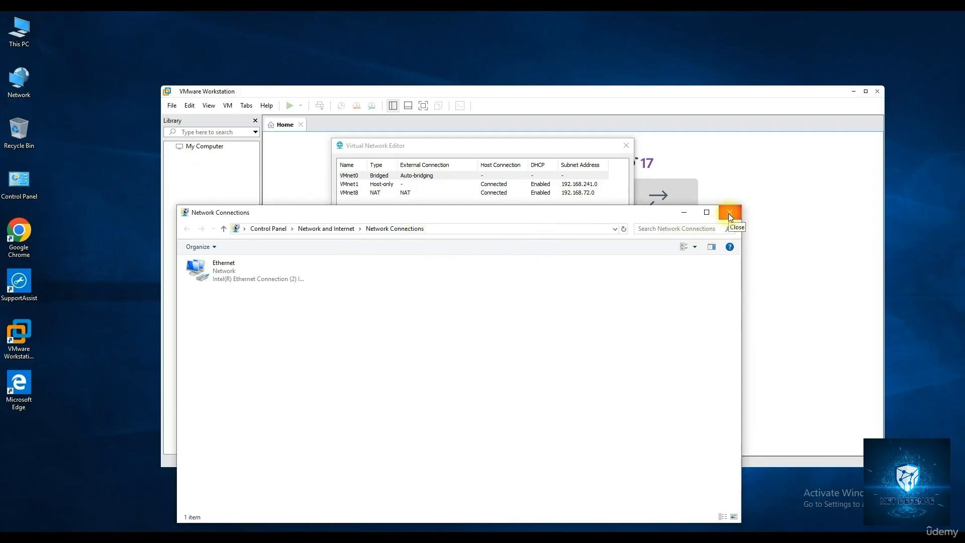
{"action": "left_click", "coordinate": [513, 146]}
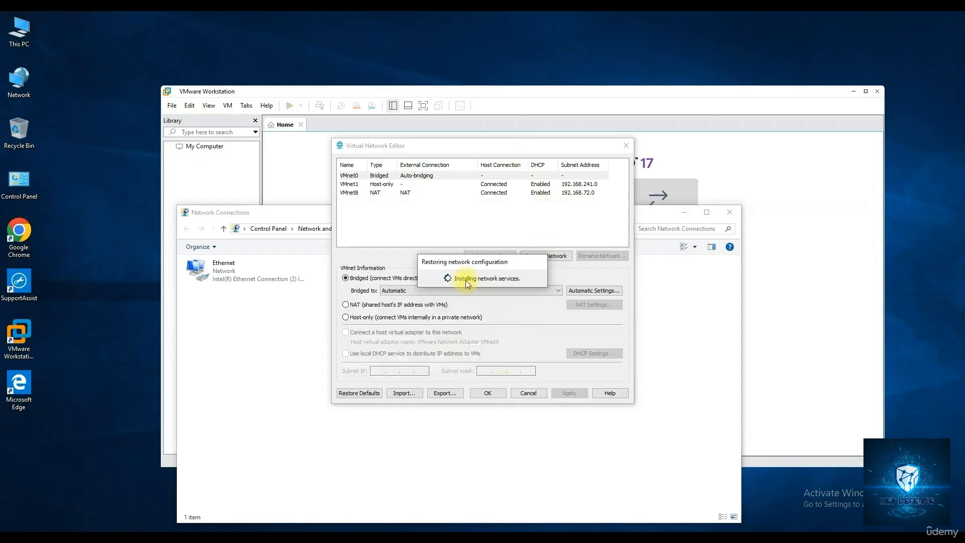
{"action": "left_click", "coordinate": [252, 376]}
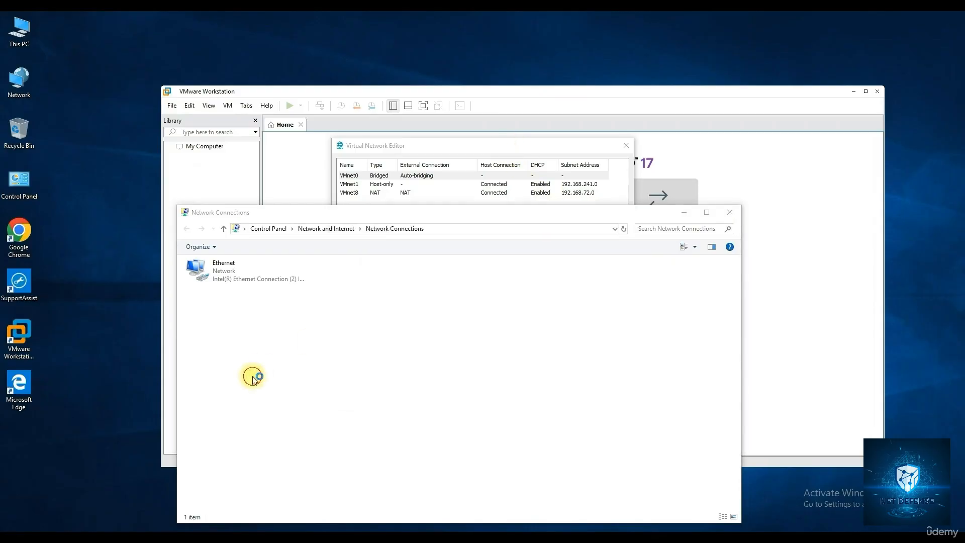
{"action": "left_click", "coordinate": [428, 150]}
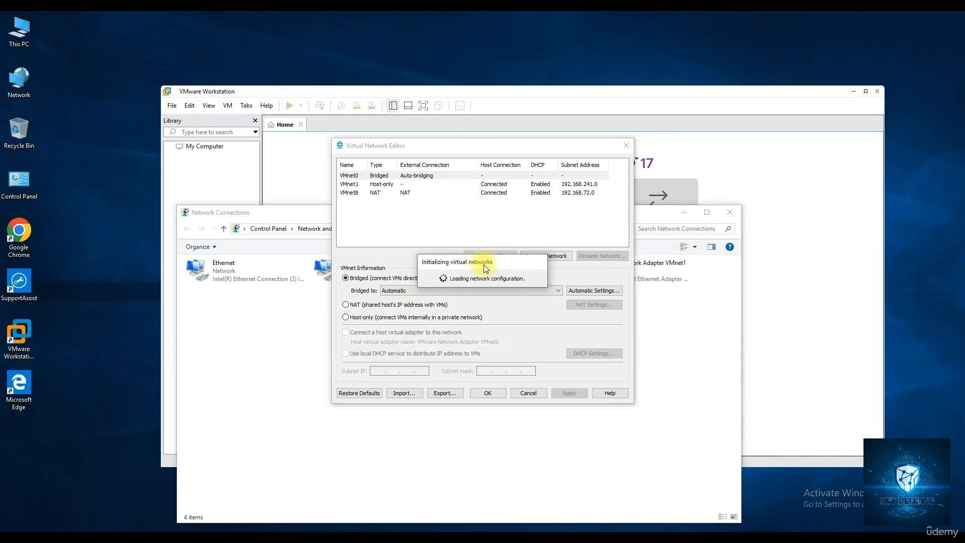
Add VMnet2 and VMnet3 as new networks, apply the changes and close the editor
{"action": "left_click", "coordinate": [492, 257]}
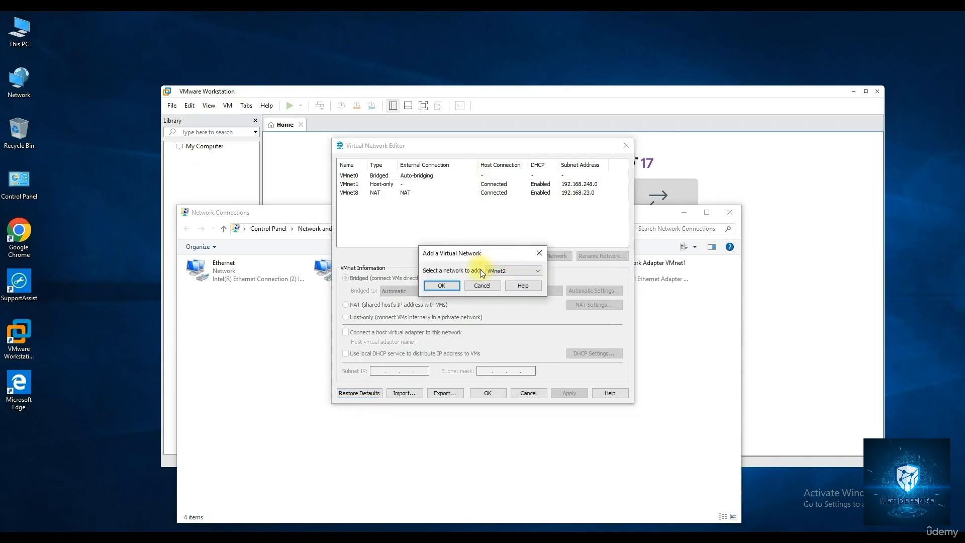
{"action": "left_click", "coordinate": [441, 285]}
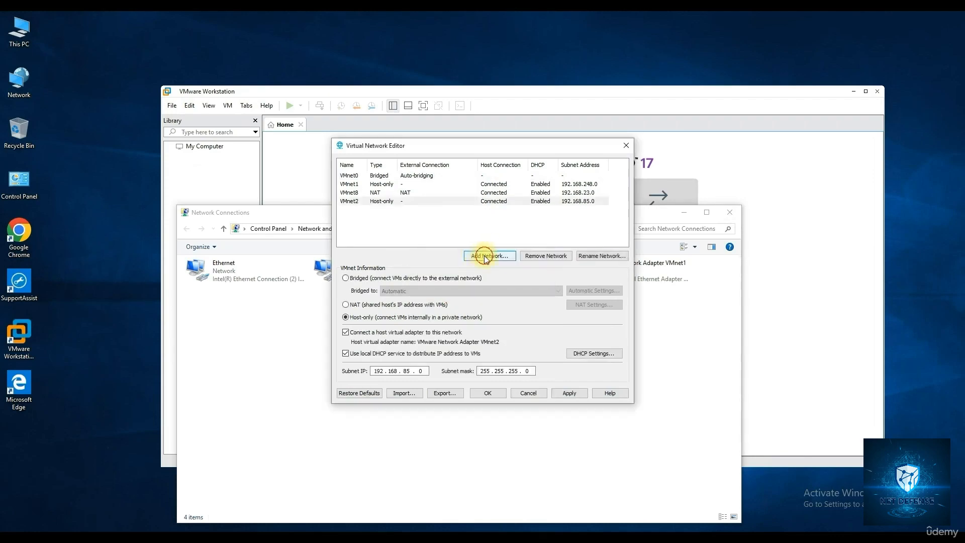
{"action": "left_click", "coordinate": [484, 256]}
{"action": "left_click", "coordinate": [442, 285]}
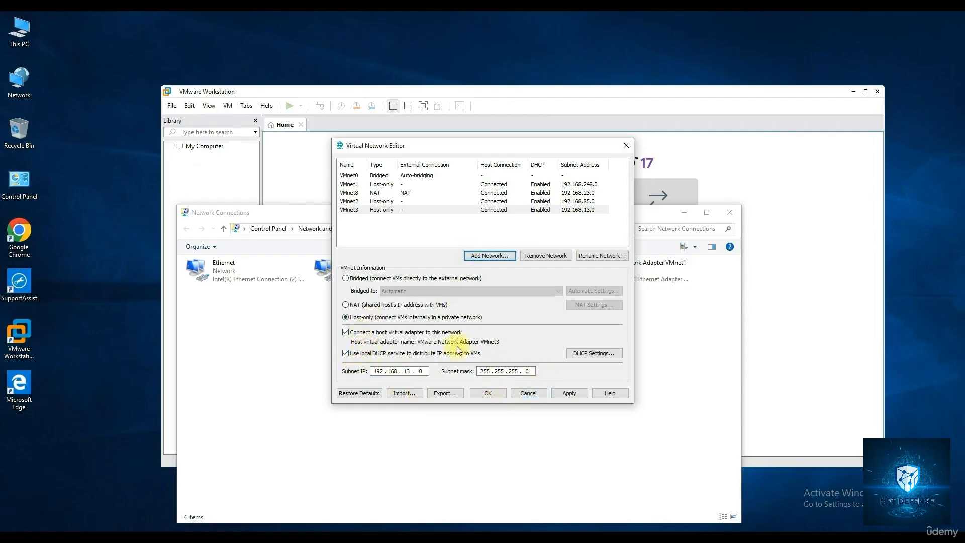
{"action": "left_click", "coordinate": [568, 396]}
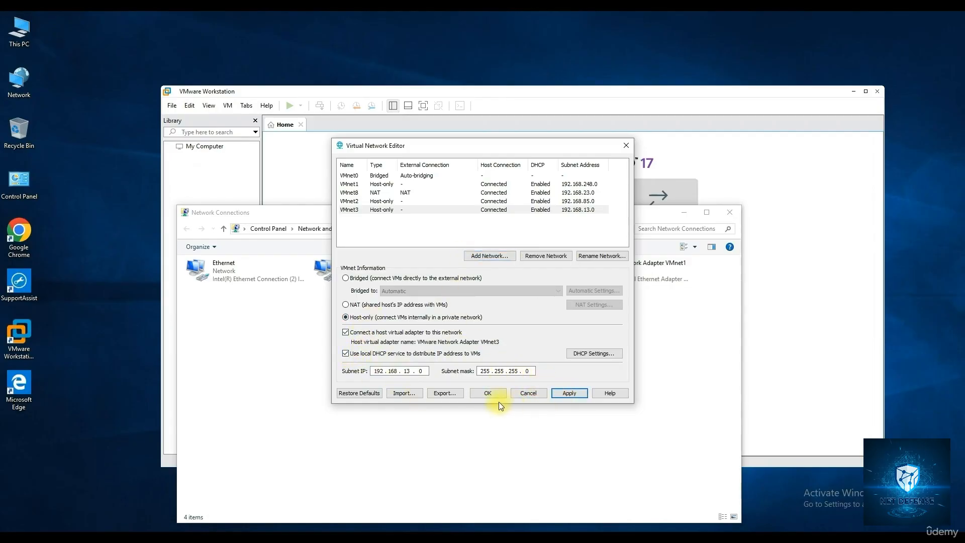
{"action": "left_click", "coordinate": [488, 393]}
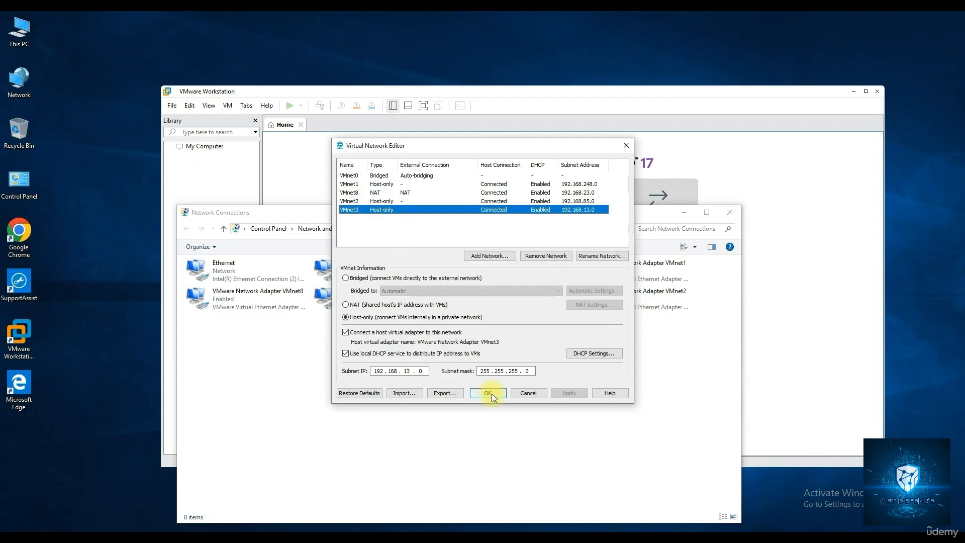
{"action": "left_click", "coordinate": [490, 394]}
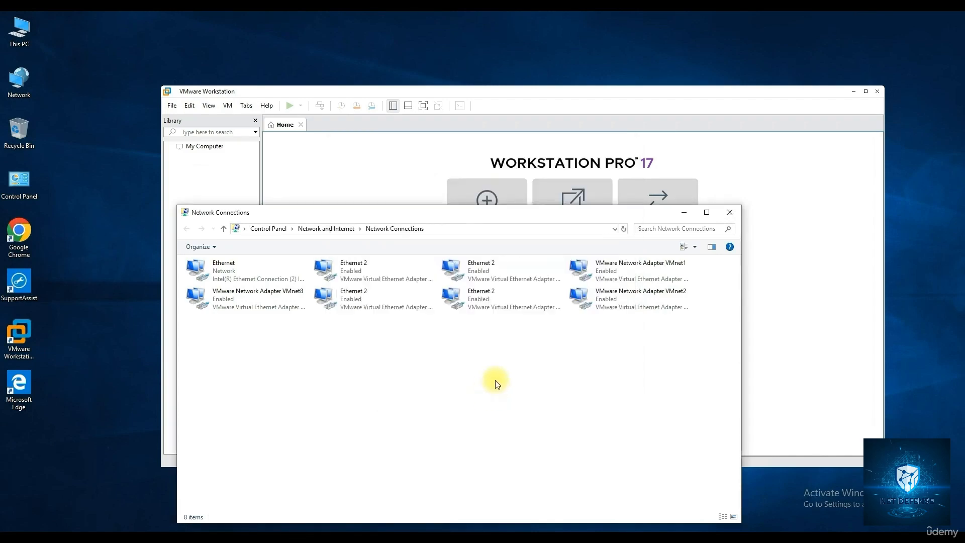
Refresh Network Connections to confirm the VMnet2 and VMnet3 adapters, then close it
{"action": "right_click", "coordinate": [449, 373]}
{"action": "left_click", "coordinate": [479, 414]}
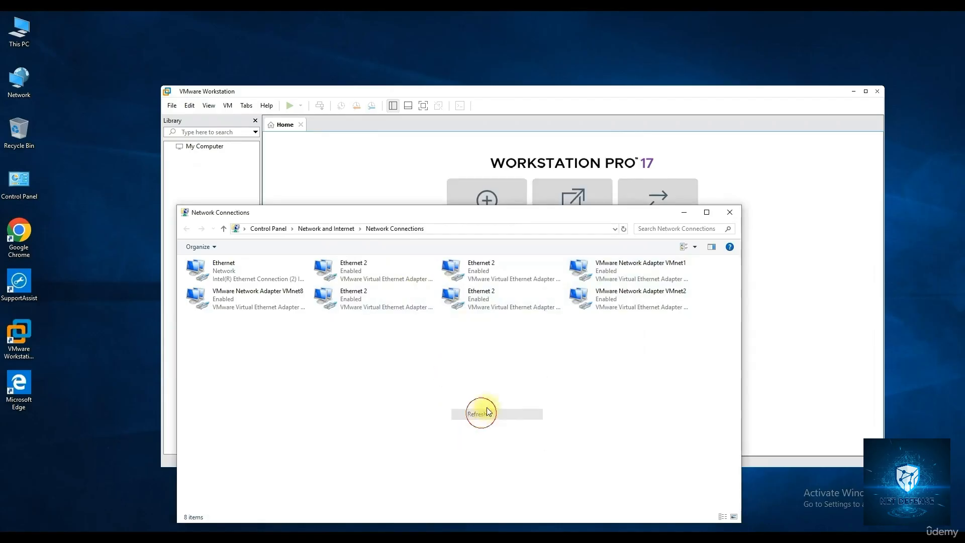
{"action": "left_click", "coordinate": [728, 216]}
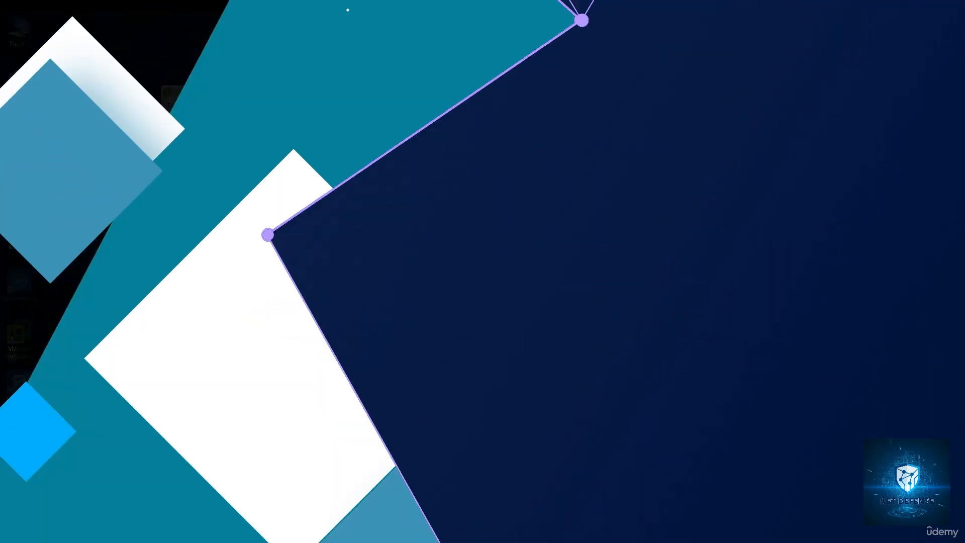